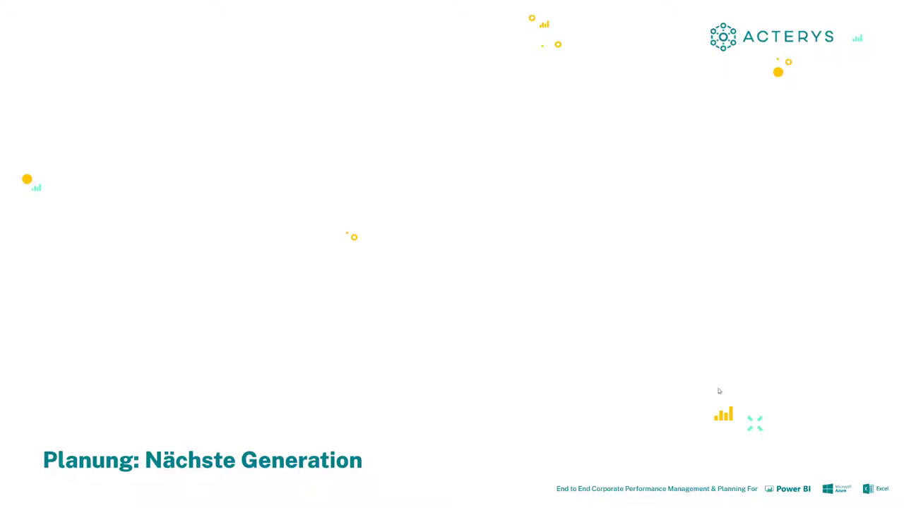
Reveal the 'Automatisierte Integration – Alle Quellen' heading with its connector logos on the slide.
click(720, 480)
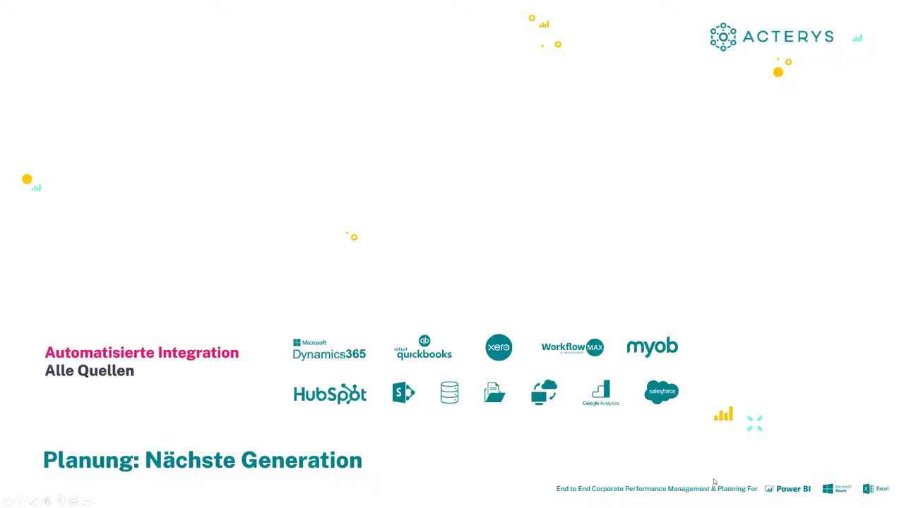
Bring the ACTERYS Instant Link logo onto the slide.
click(542, 472)
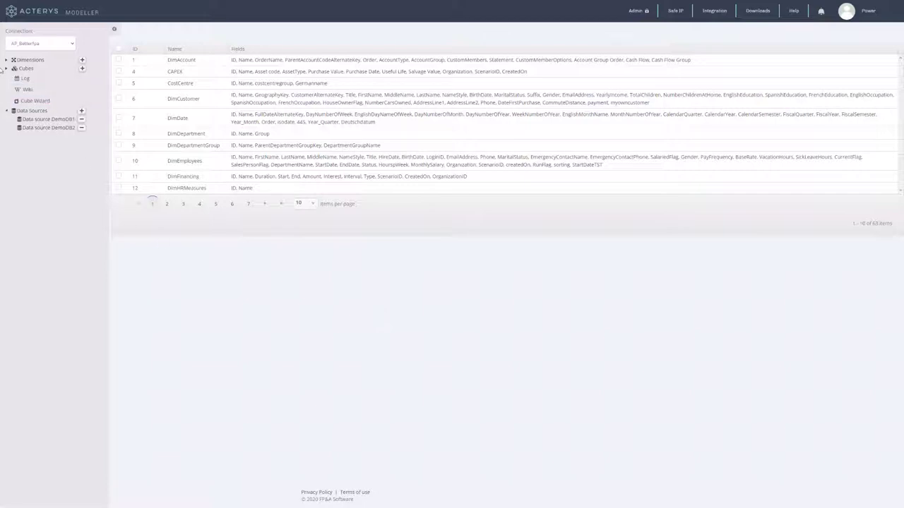
Browse the Dimensions list and the cancelled new data source dialog, then open Integration's Model Connectors.
click(7, 60)
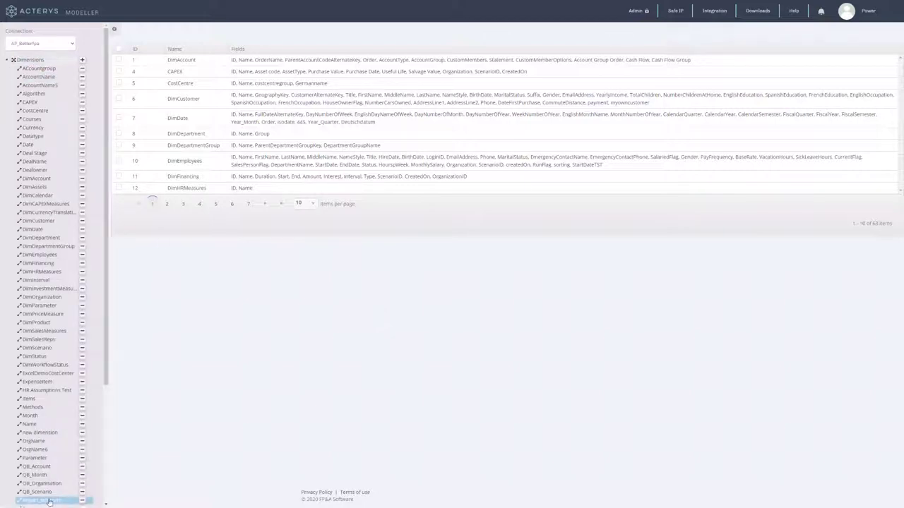
click(6, 60)
click(35, 110)
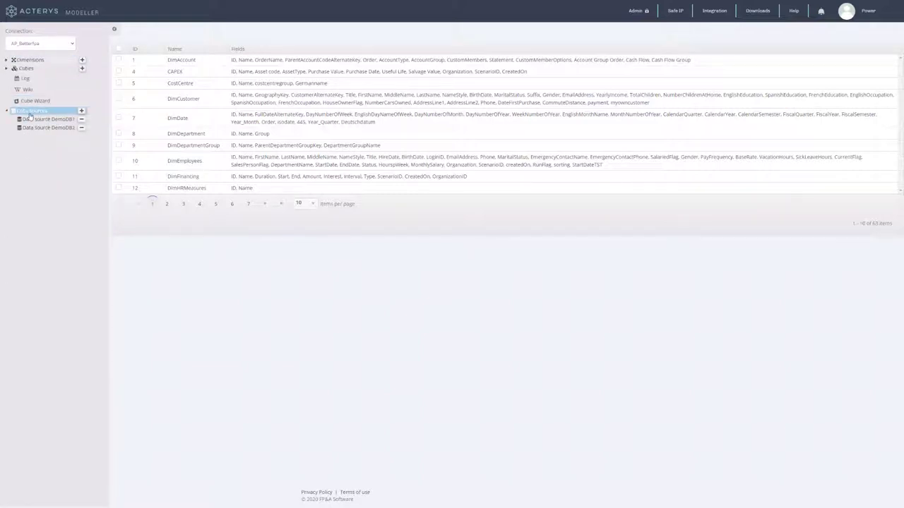
click(81, 111)
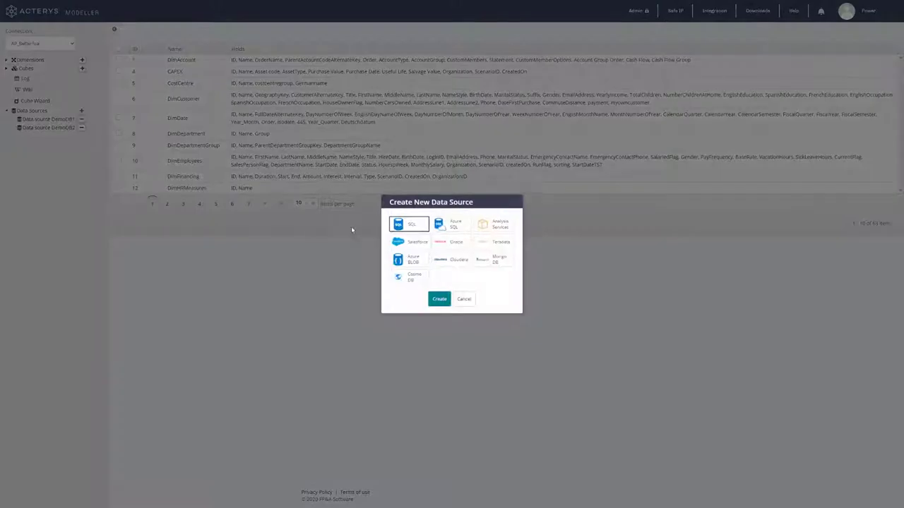
click(464, 299)
click(7, 60)
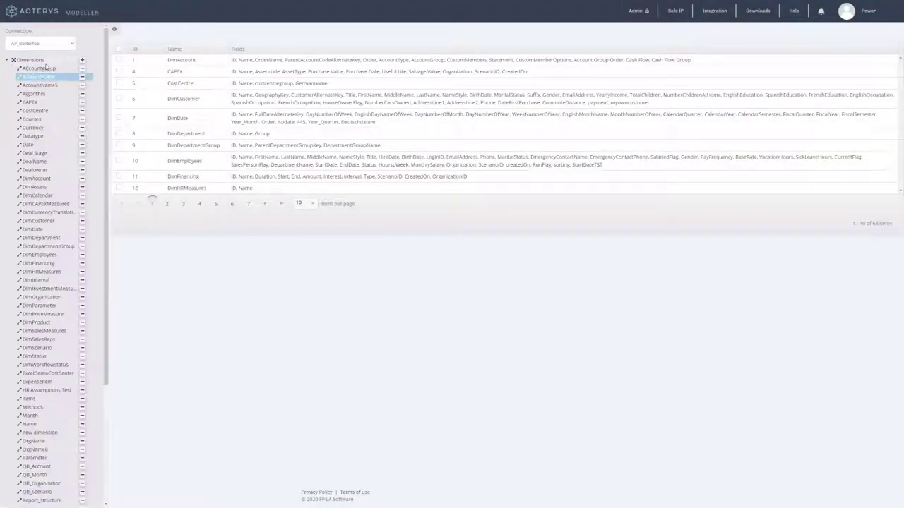
click(7, 60)
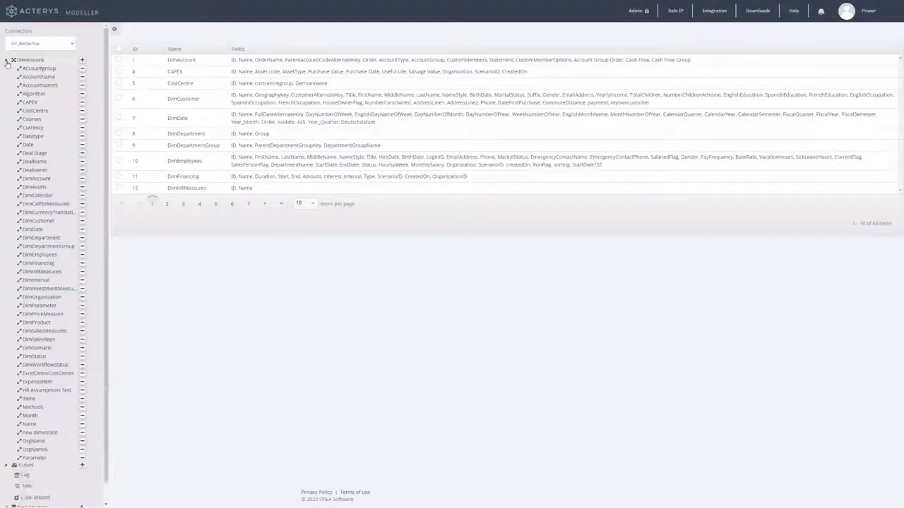
click(707, 14)
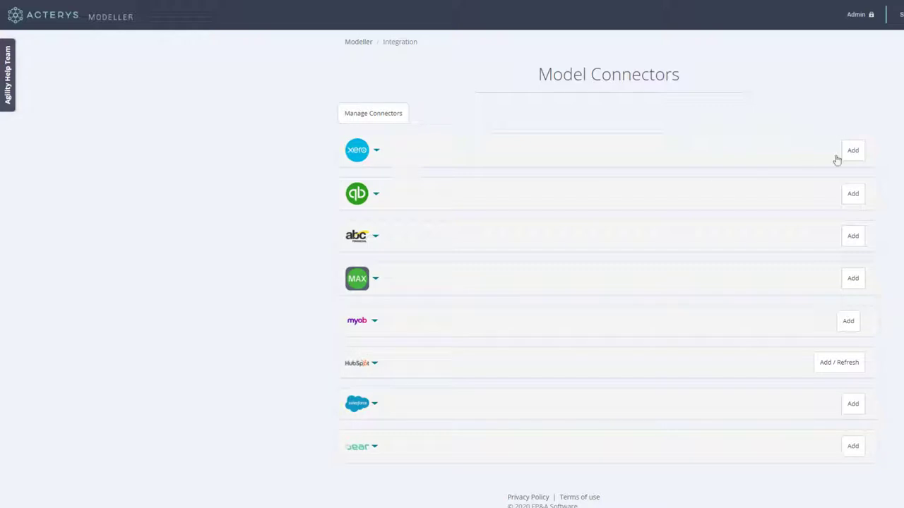
Start adding a Xero connection from the Model Connectors list.
click(862, 150)
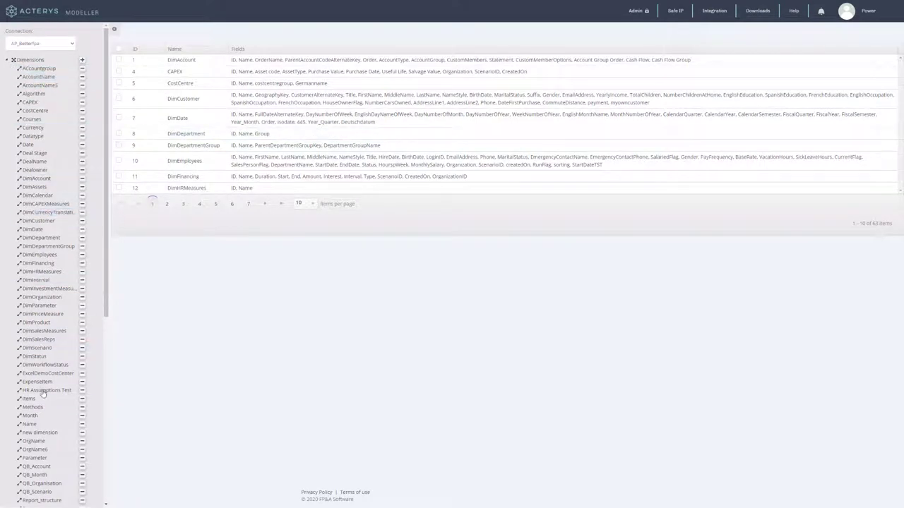
Open the Finance cube to see its write-back tables, update procedures and dimensions.
scroll(73, 296, down, 5)
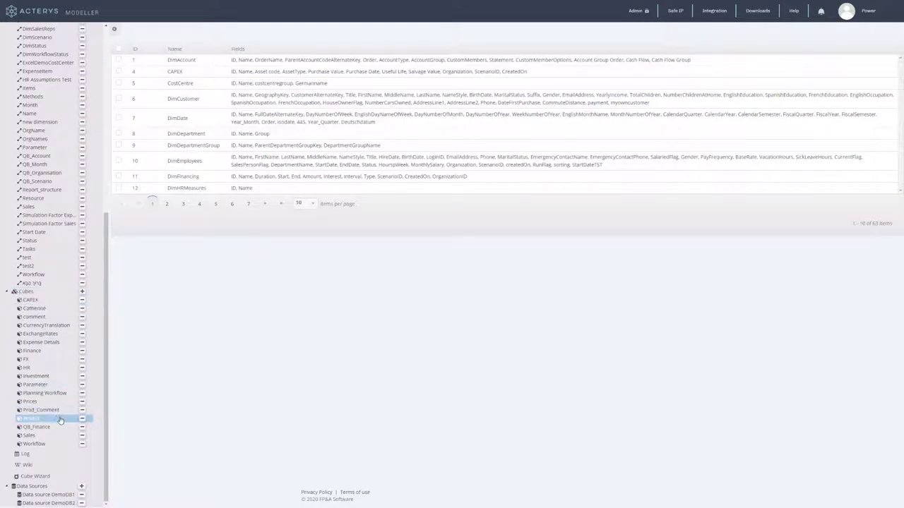
click(77, 351)
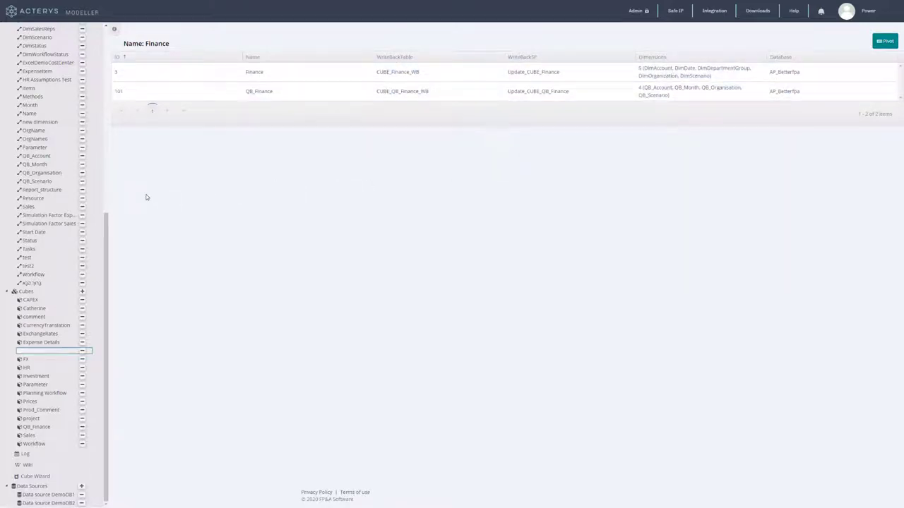
scroll(64, 205, up, 5)
scroll(63, 201, up, 5)
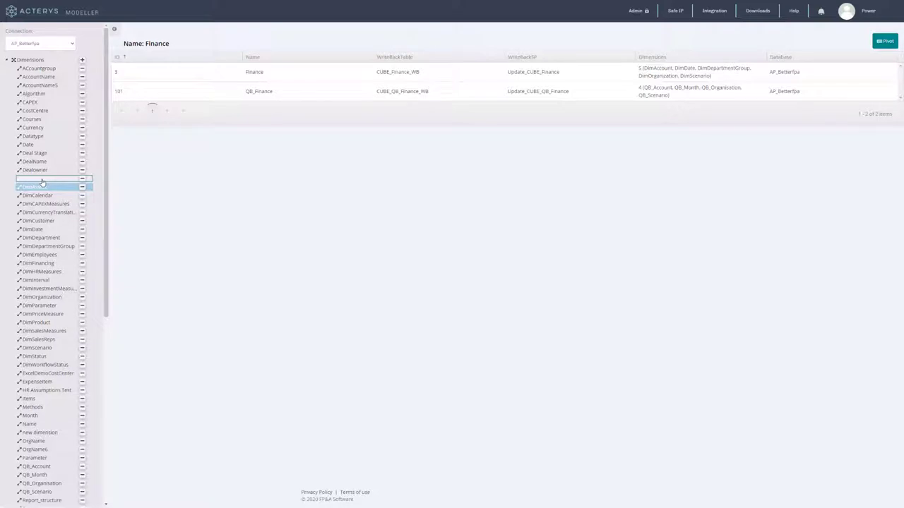
Open DimAccount's 100 account elements and switch the dimension into edit mode.
click(43, 182)
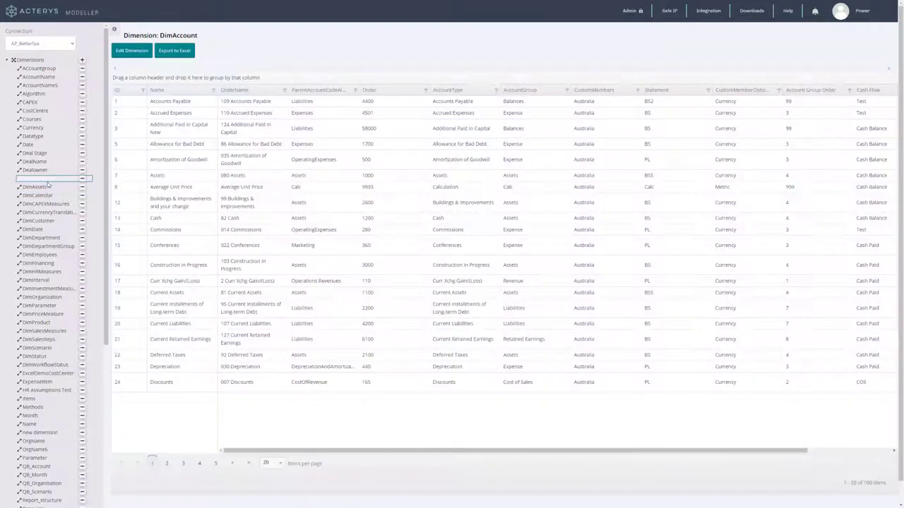
drag(300, 453, 262, 453)
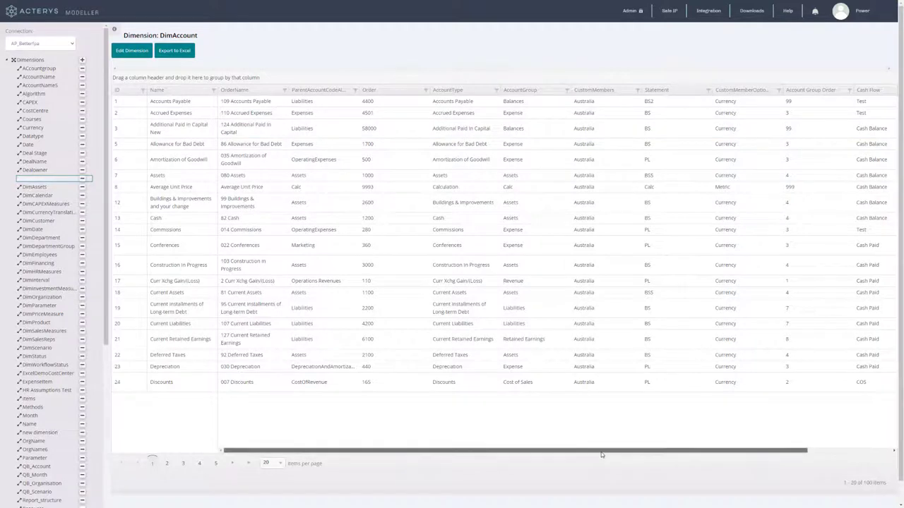
drag(595, 450, 719, 468)
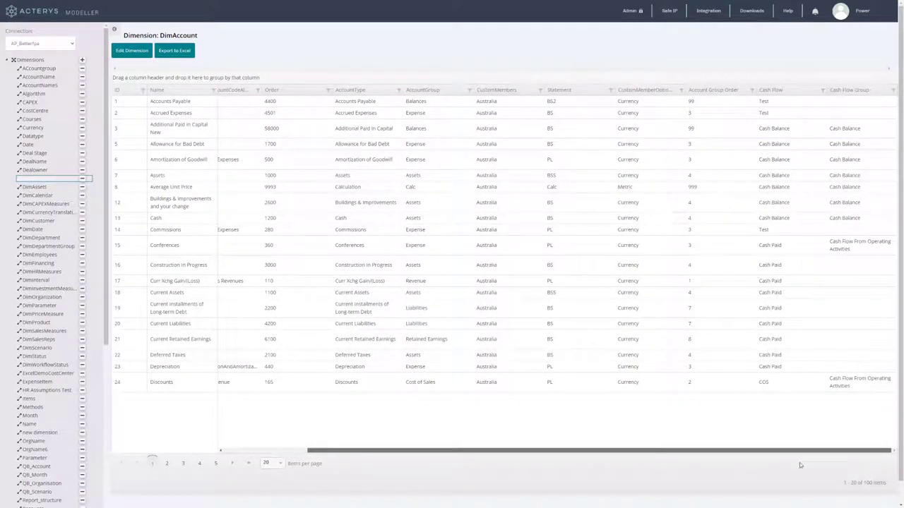
click(144, 52)
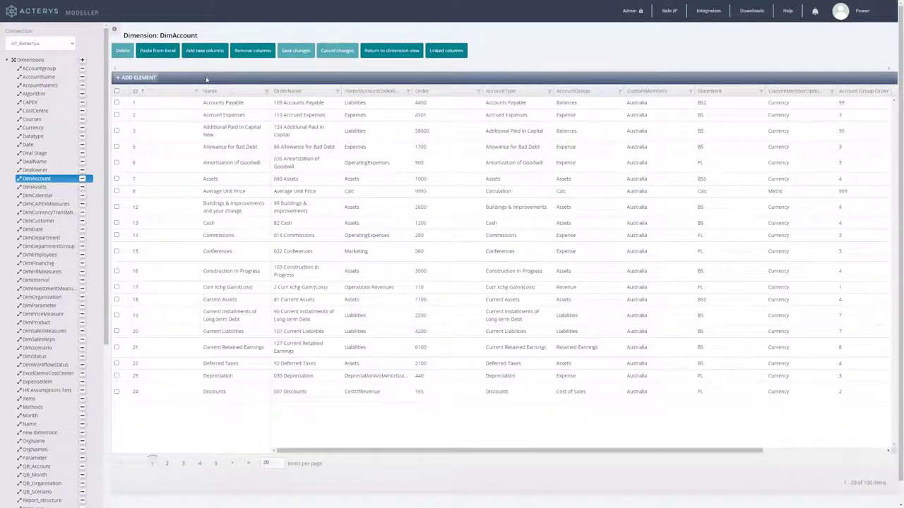
Add a new Deutsch column to the DimAccount dimension.
click(205, 51)
click(399, 250)
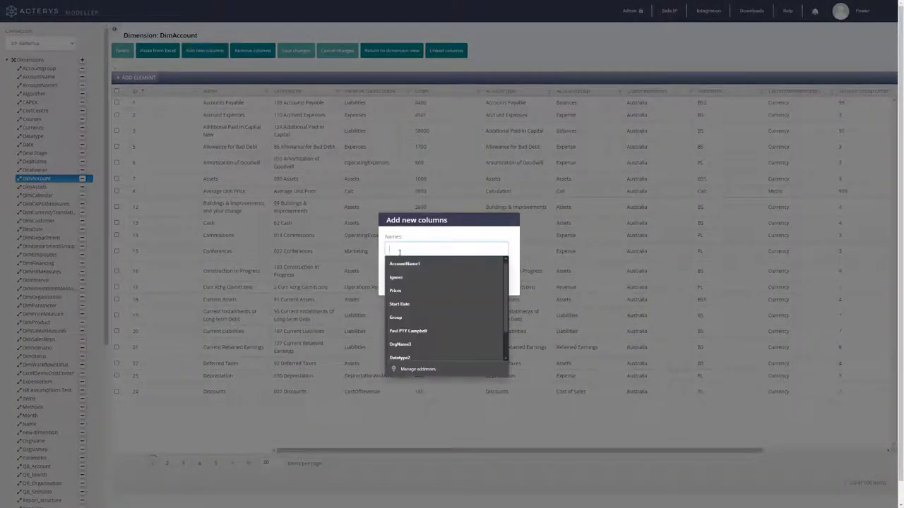
text(Desc)
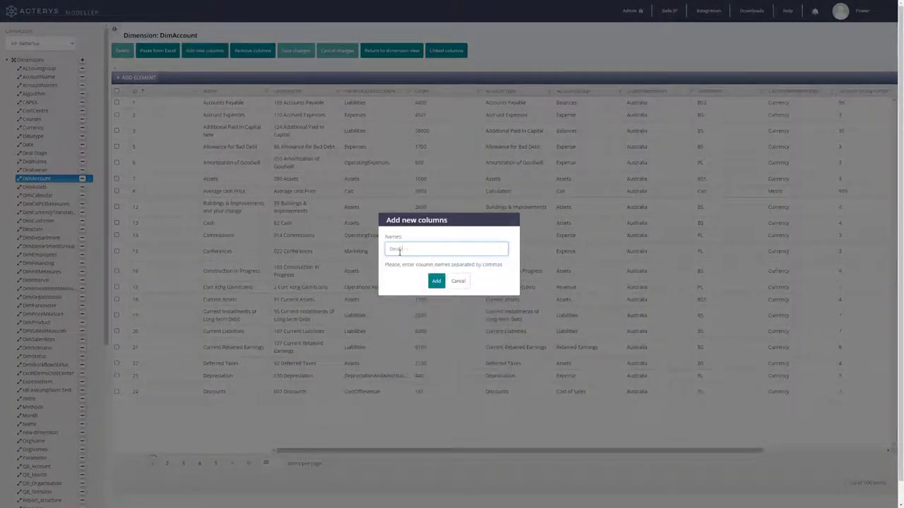
text(ri)
click(434, 281)
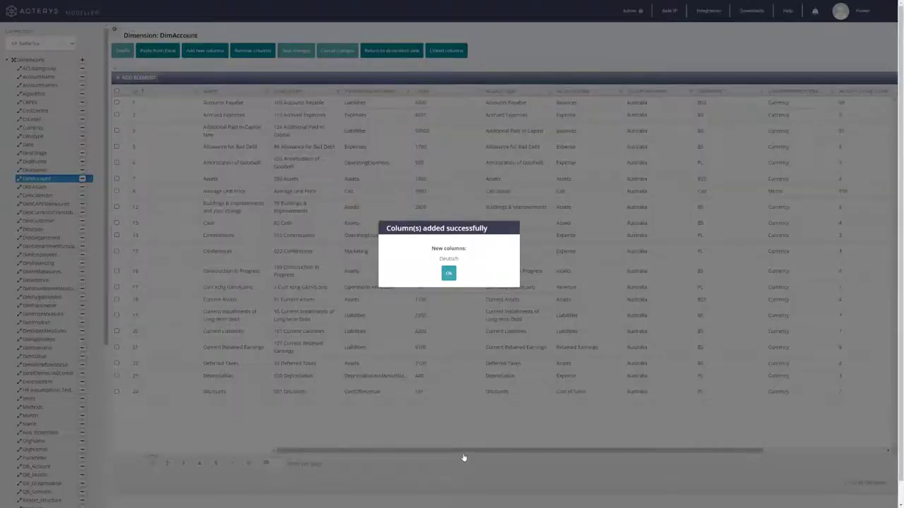
click(449, 274)
Enter 'Verbindlichkeiten' as Accounts Payable's Deutsch name and save the dimension changes.
click(838, 105)
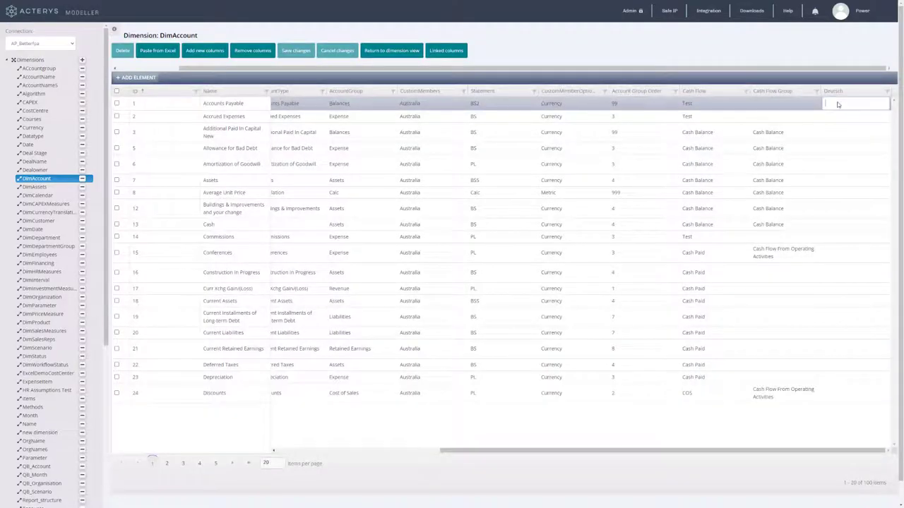
text(Verbindlichkeiten)
key(Return)
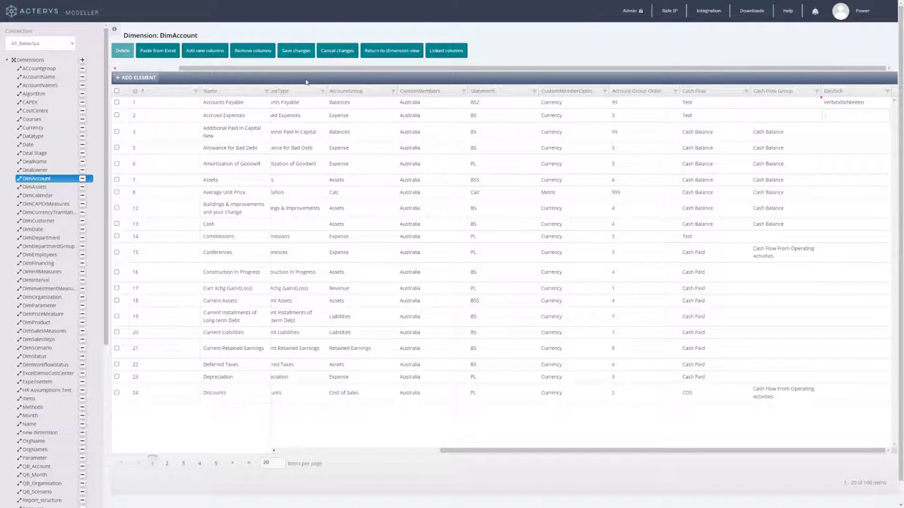
click(297, 51)
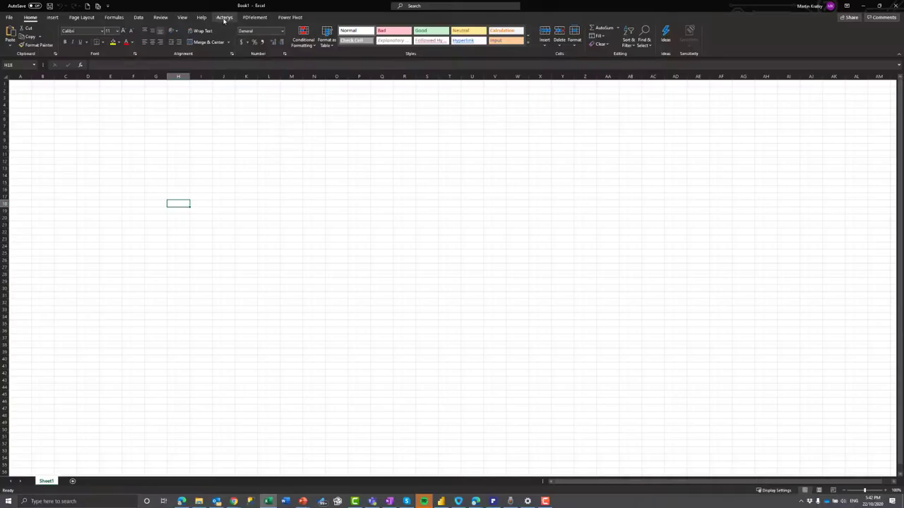
Reconnect the Excel Acterys add-in to the Acterys server and sign in.
click(224, 17)
click(50, 31)
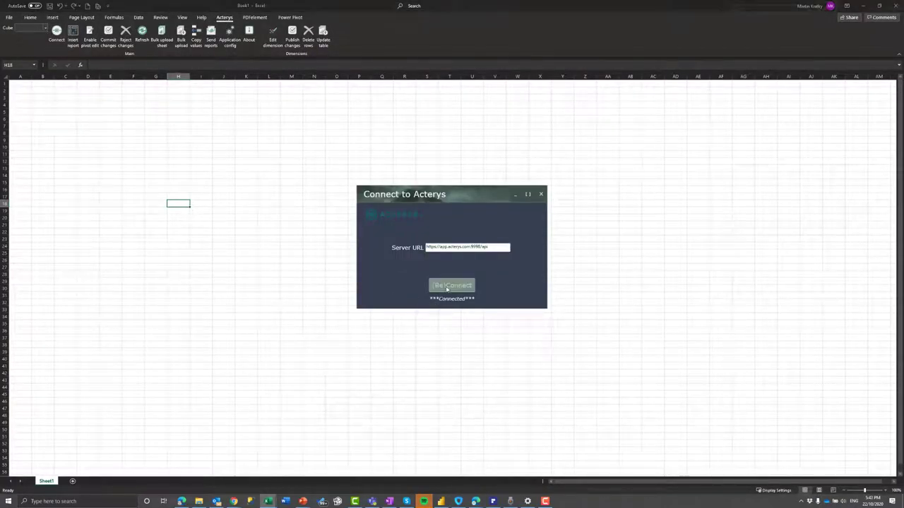
click(450, 286)
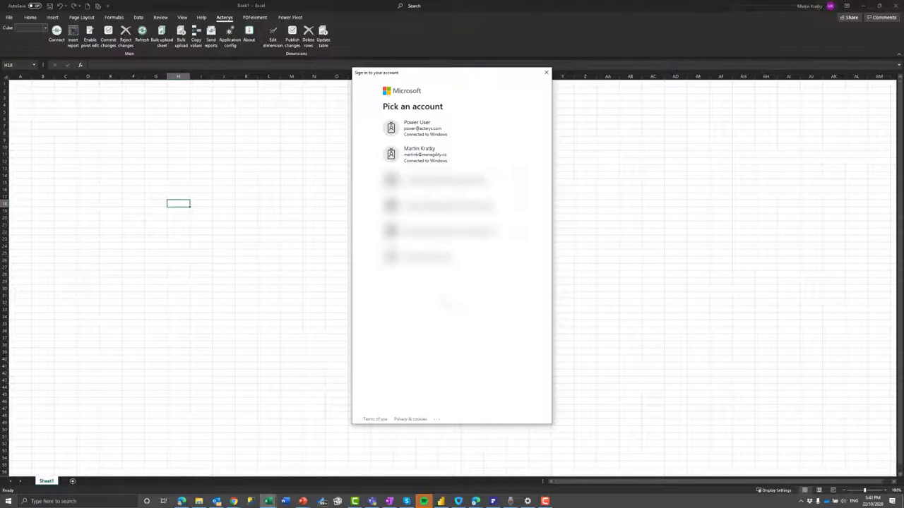
click(433, 132)
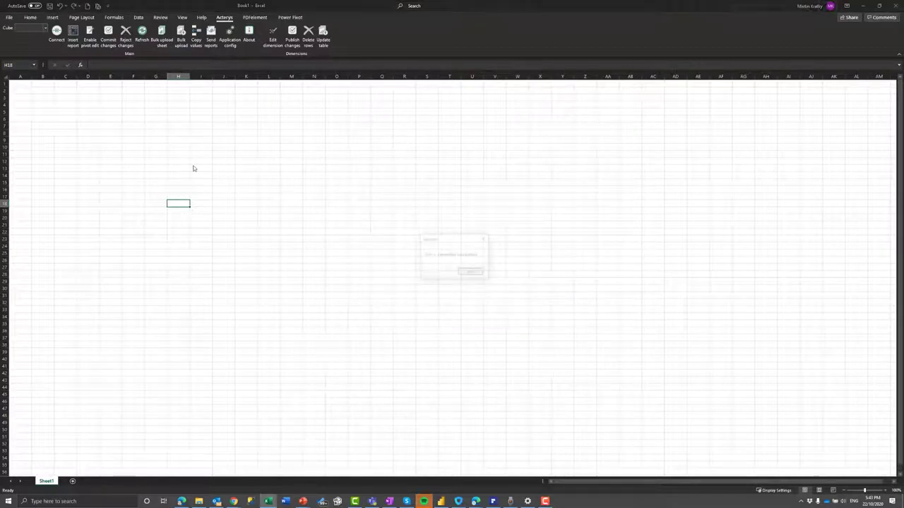
click(473, 275)
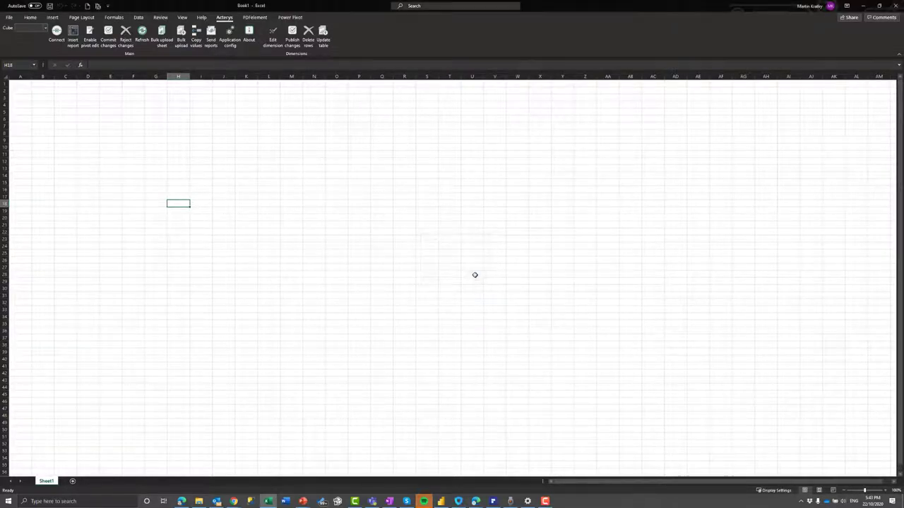
Load the AP_Betterfpa\DimAccount dimension for editing onto a new DimAccount sheet.
click(192, 155)
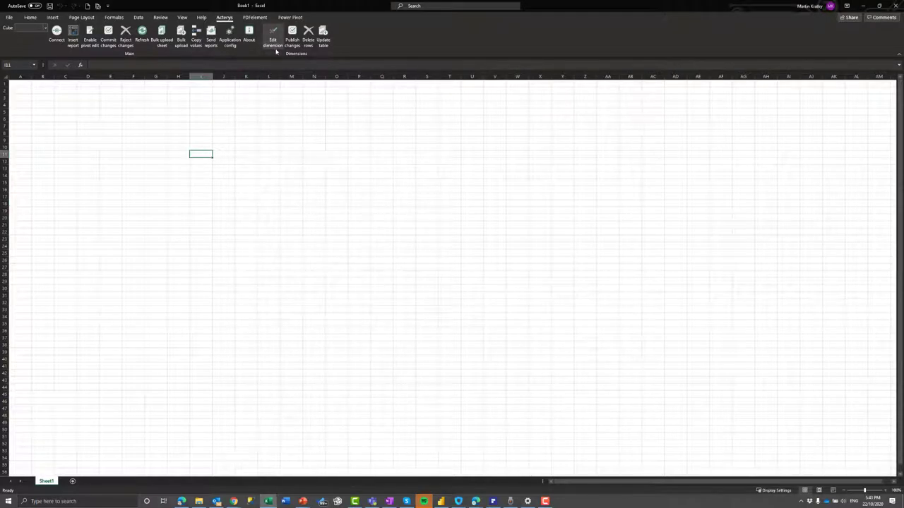
click(276, 52)
click(460, 254)
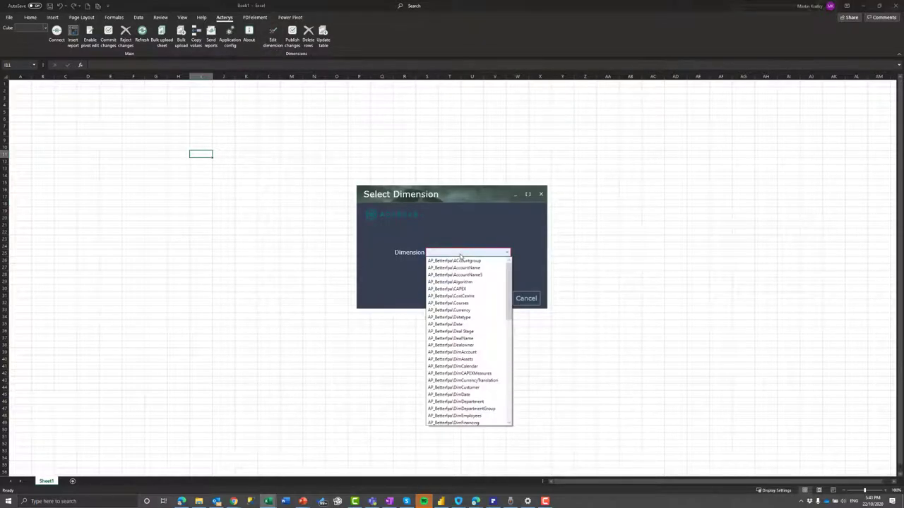
click(469, 353)
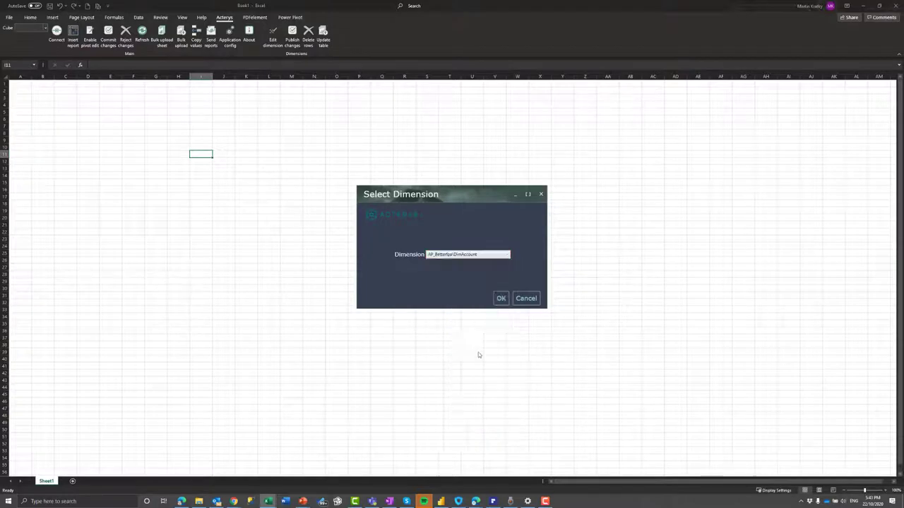
click(500, 299)
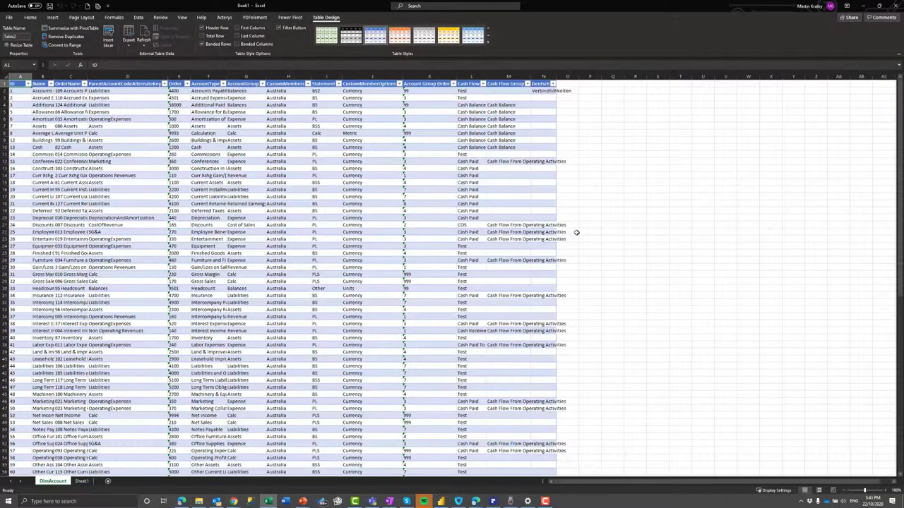
Widen the Deutsch column N of the DimAccount table.
drag(536, 105, 541, 384)
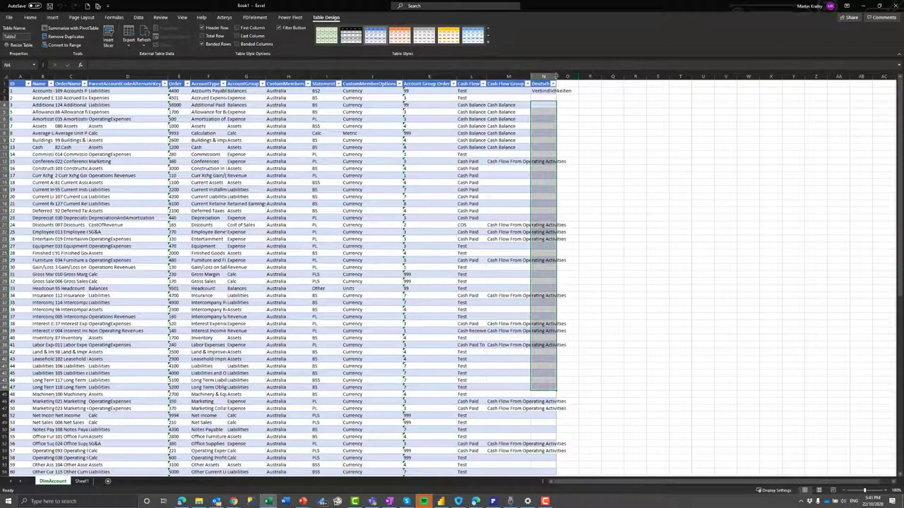
drag(556, 76, 633, 75)
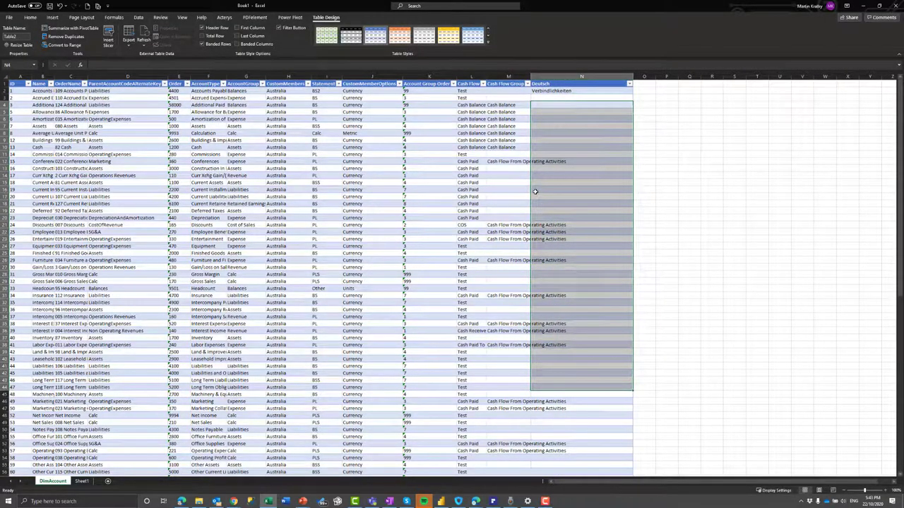
click(554, 202)
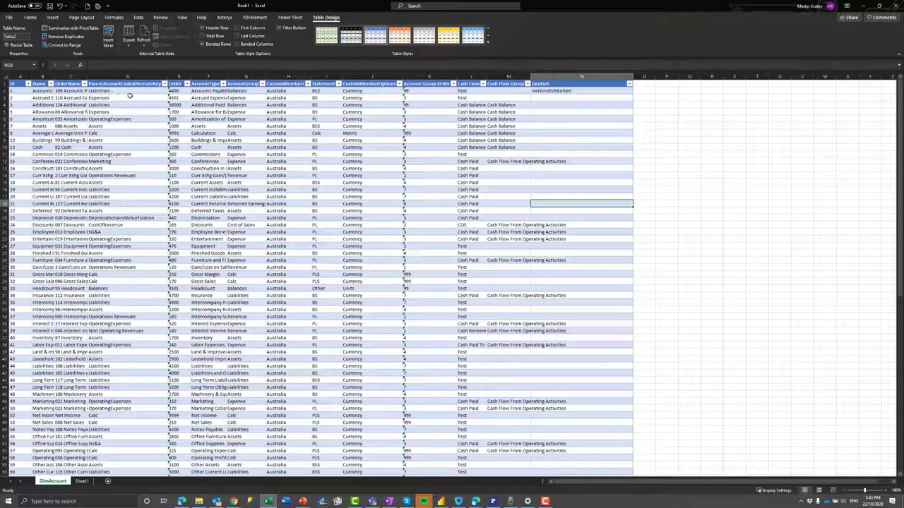
Copy all AccountGroup values from G2 downward and paste them into Google Translate.
click(245, 91)
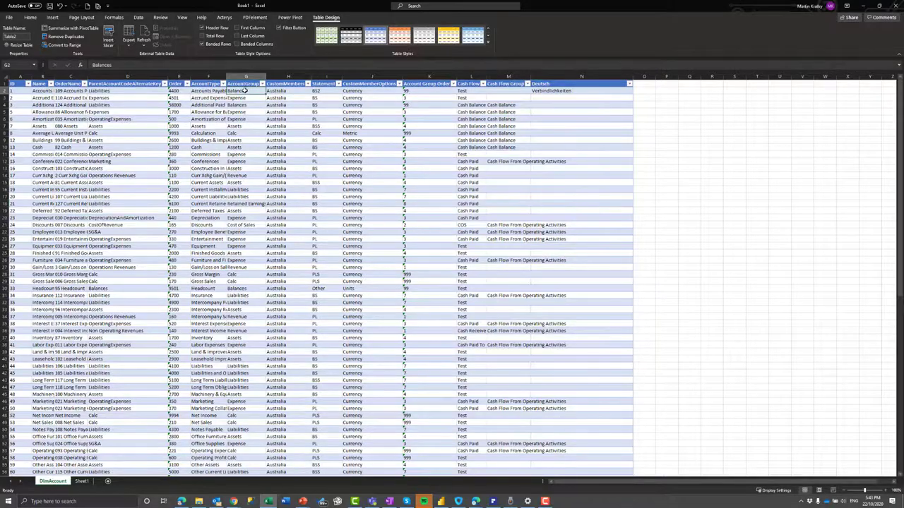
key(ctrl+shift+Down)
key(super+Tab)
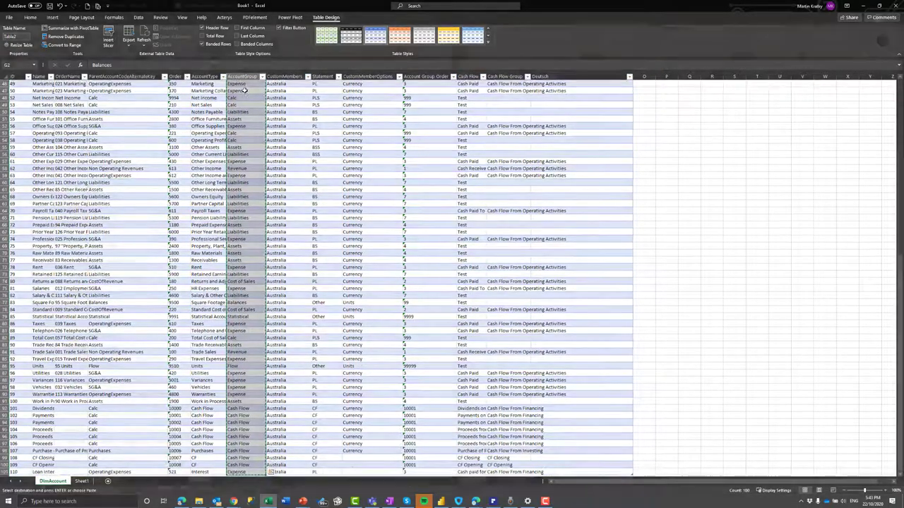
key(ctrl+v)
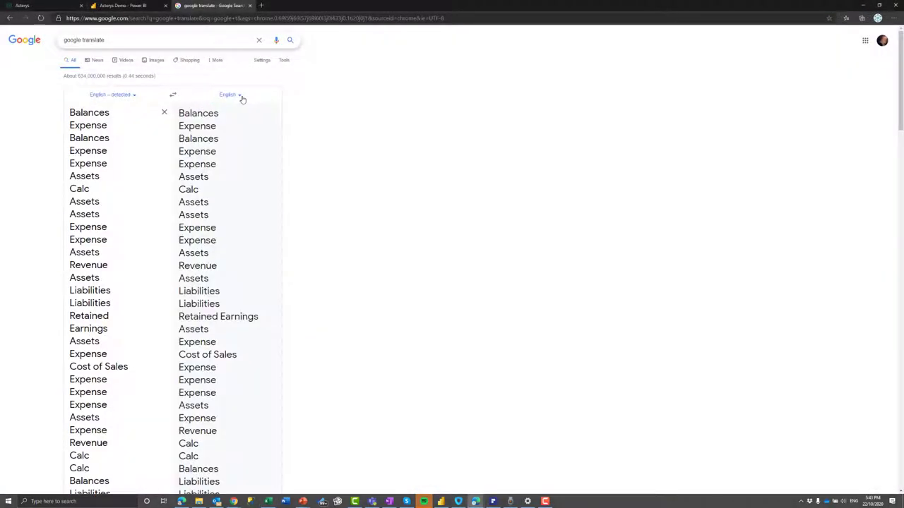
Translate the account groups into German (Guthaben, Kosten, Vermögenswerte), copy them and return to Excel.
click(243, 99)
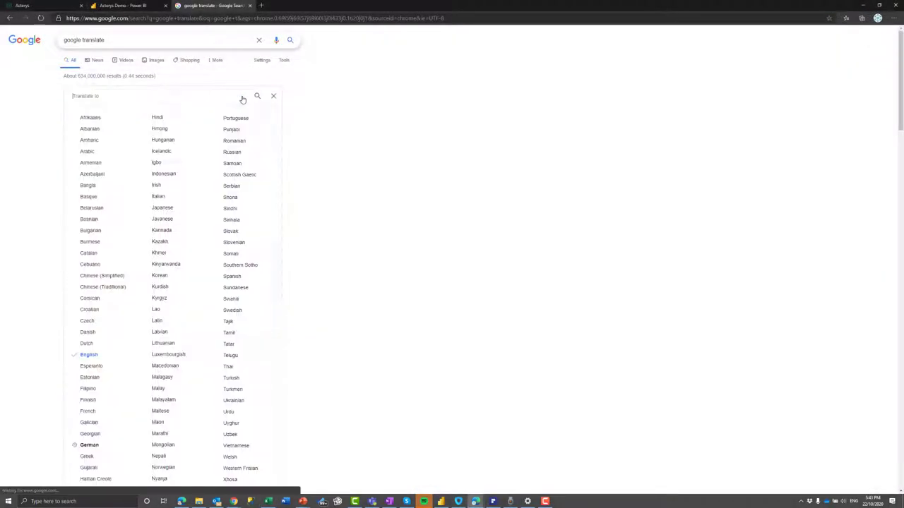
click(89, 445)
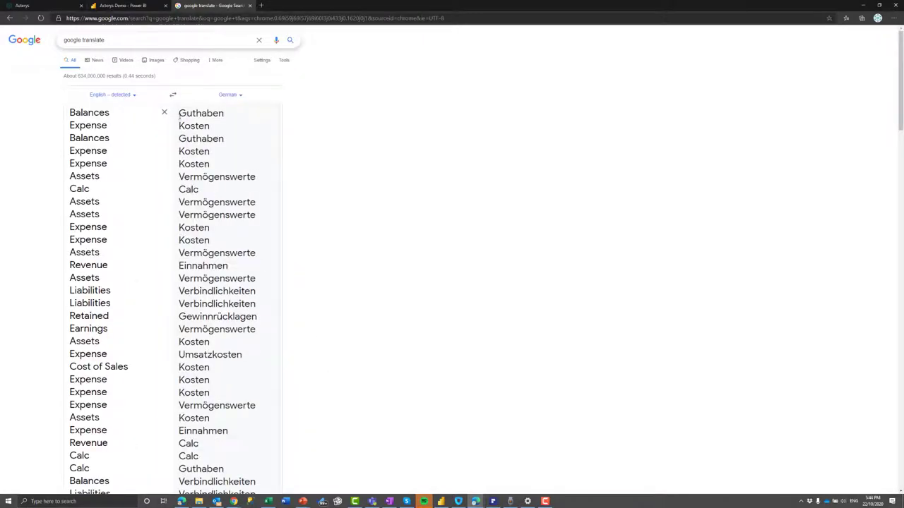
mouse_move(187, 144)
mouse_down()
mouse_move(247, 167)
mouse_move(231, 279)
mouse_up()
key(alt+Tab)
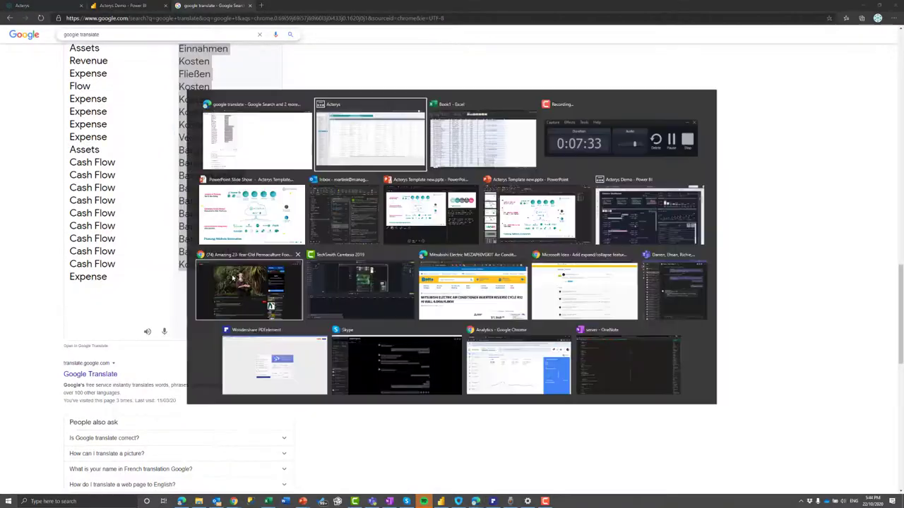
key(Tab)
Paste the German groups (Guthaben, Kosten, Vermögenswerte) into the Deutsch column starting at N2.
scroll(590, 95, up, 5)
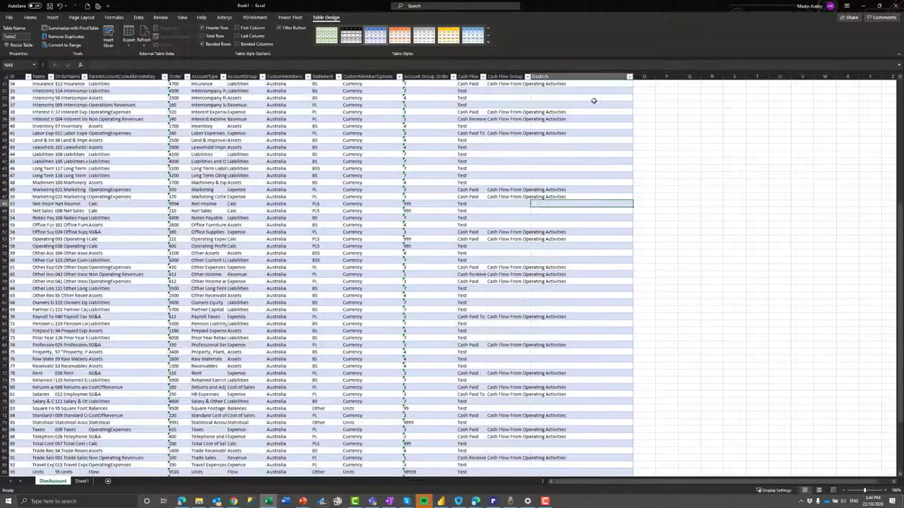
scroll(579, 97, up, 5)
scroll(579, 97, up, 5)
click(577, 110)
click(576, 91)
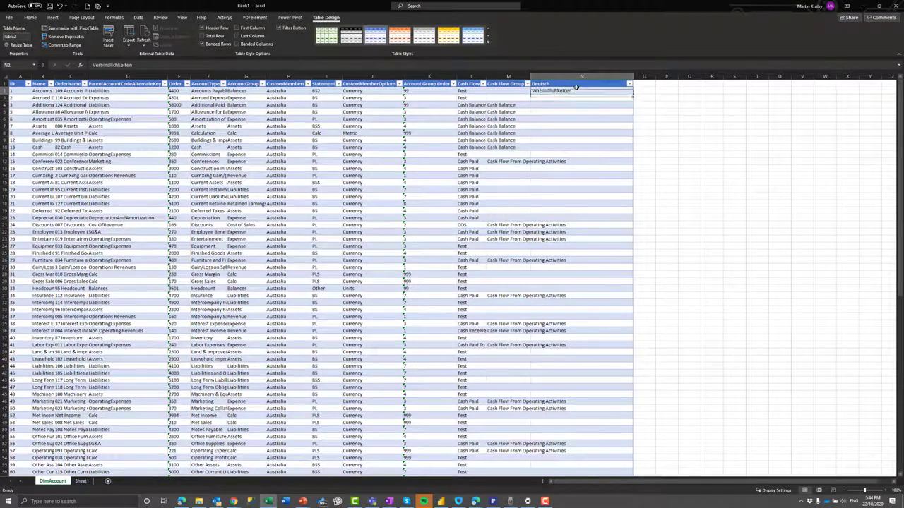
key(ctrl+v)
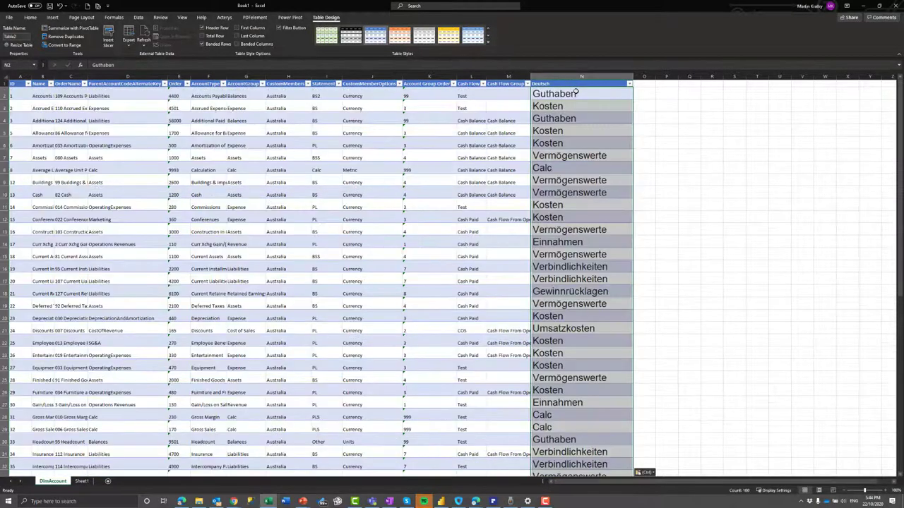
click(575, 117)
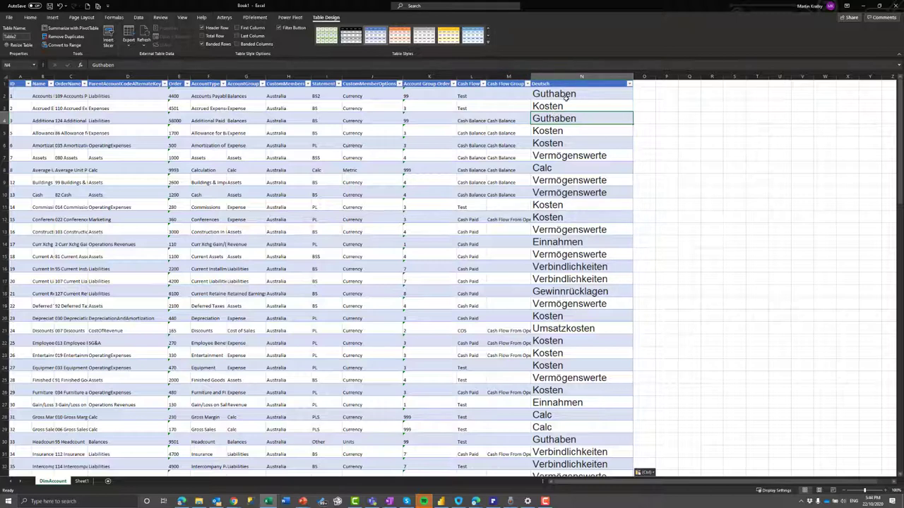
click(567, 93)
Undo the accidental empty-row insert and select the Guthaben cell N2.
key(ctrl+shift+plus)
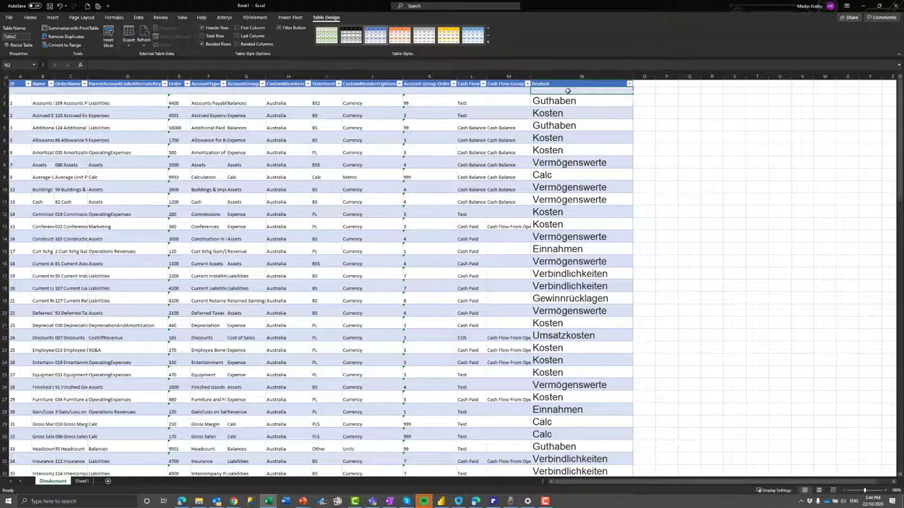
key(ctrl+z)
click(252, 95)
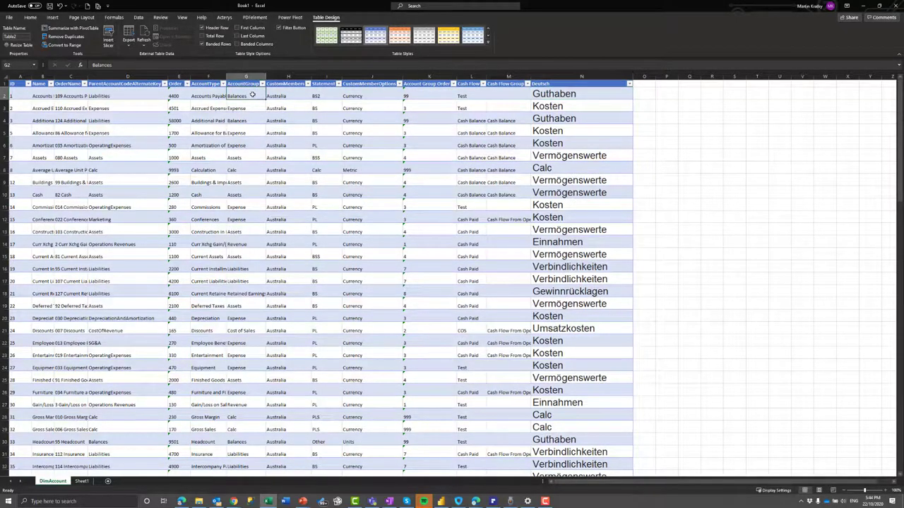
key(Left)
key(Left)
key(Left)
key(Left)
key(Left)
key(Left)
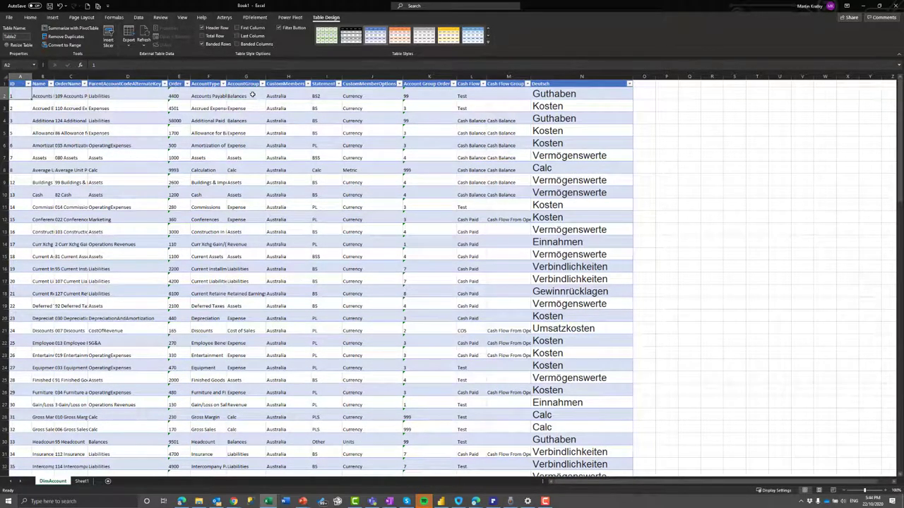
click(569, 94)
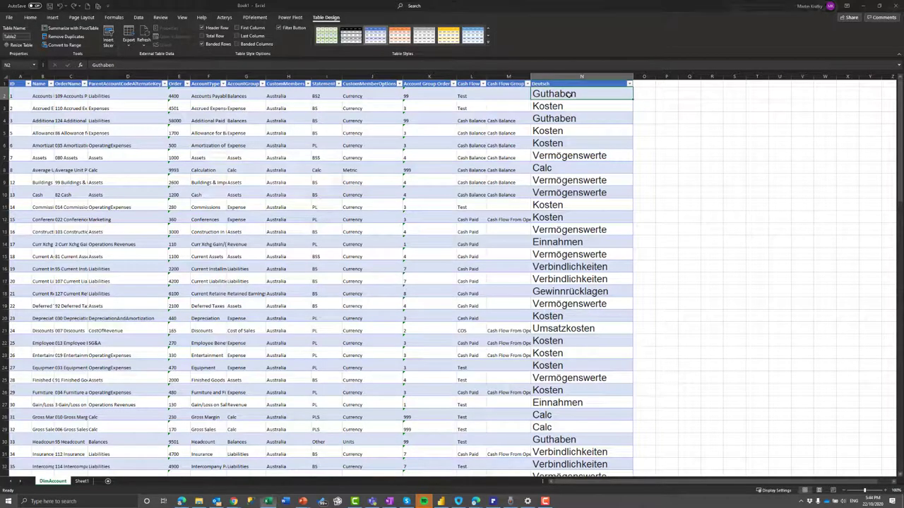
Replace all Guthaben entries with Saldo using Find and Replace.
key(ctrl+h)
text(Guth)
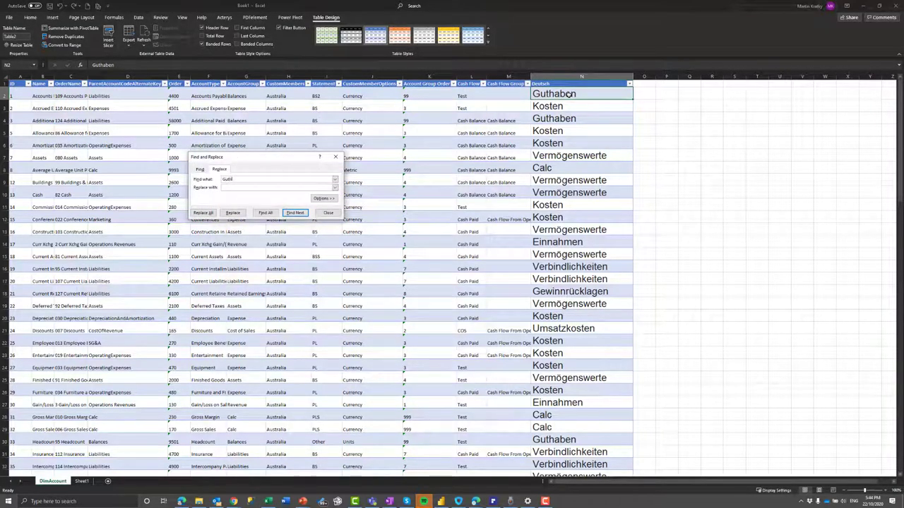
text(aben)
key(Tab)
text(Saldo)
click(203, 213)
click(456, 271)
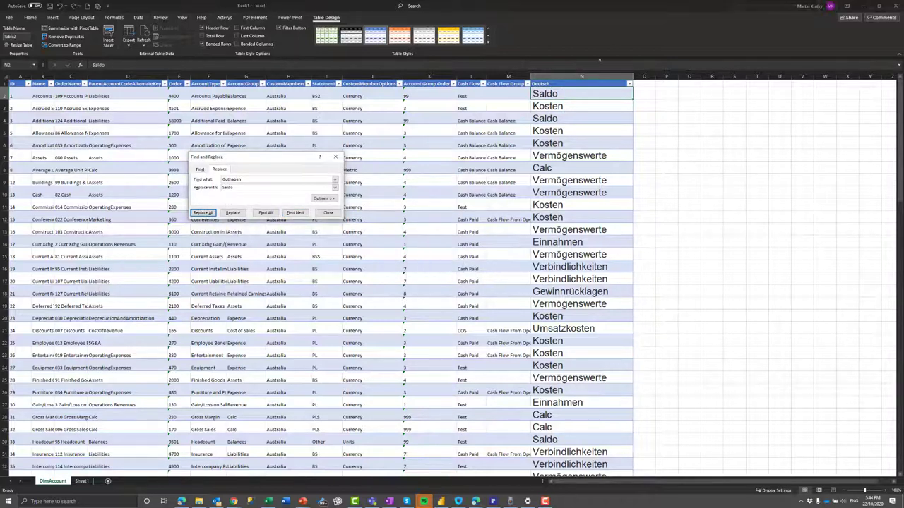
Publish the edited DimAccount table to the AP_Betterfpa\DimAccount dimension through the Acterys add-in.
click(328, 213)
click(281, 145)
click(224, 17)
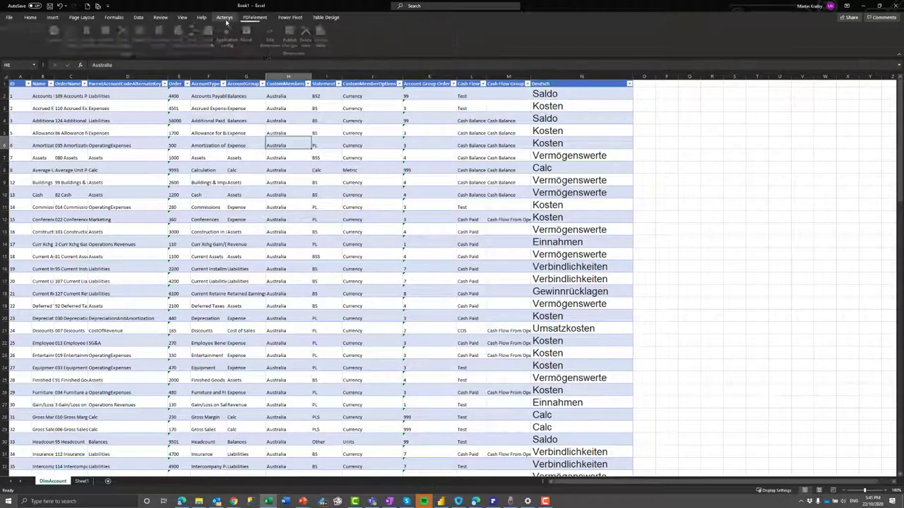
click(293, 35)
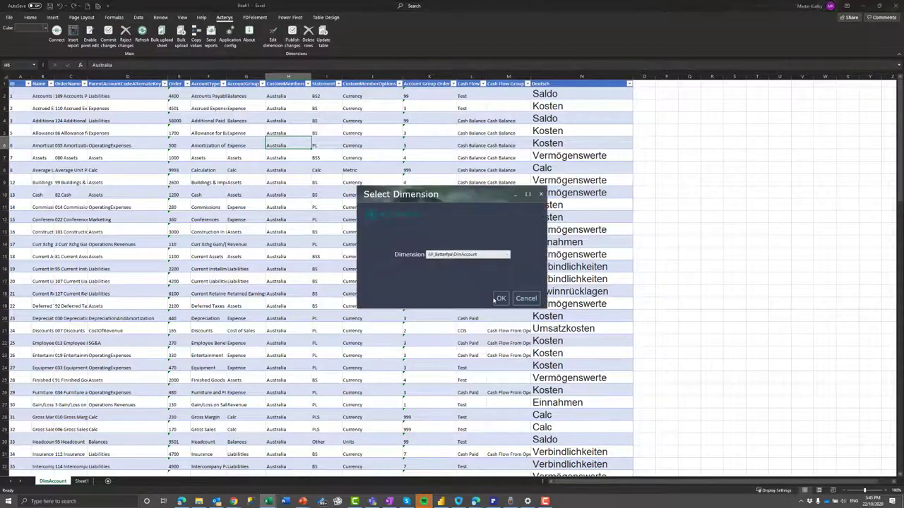
click(498, 299)
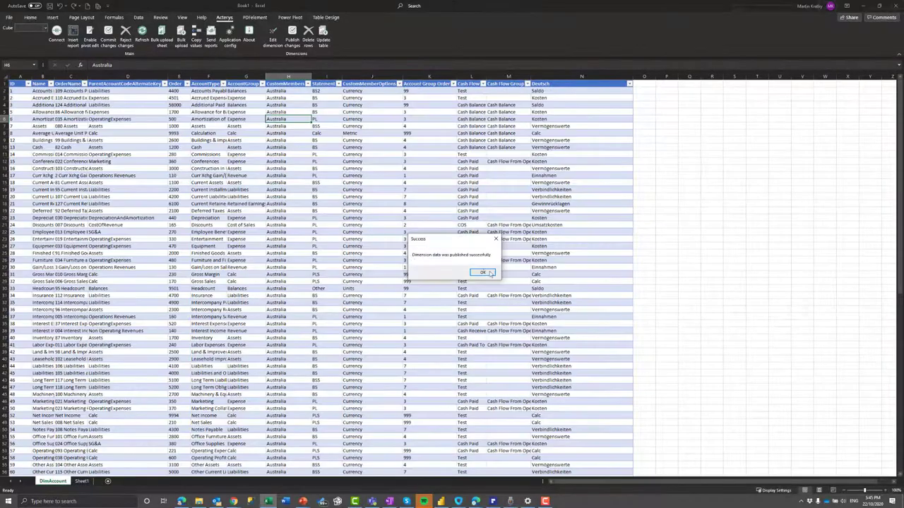
click(484, 275)
key(alt+Tab)
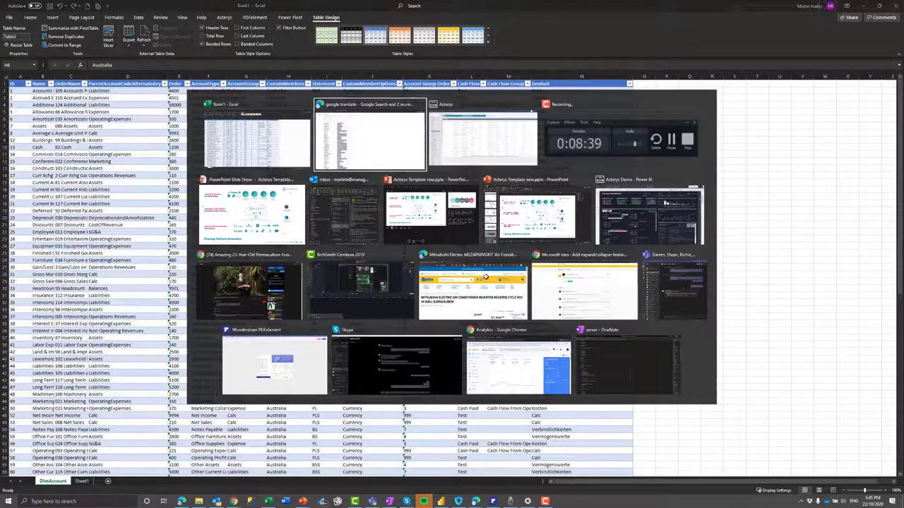
Scroll the DimAccount grid to the Deutsch column (Saldo, Kosten, Vermögenswerte) and collapse Dimensions.
key(ctrl+1)
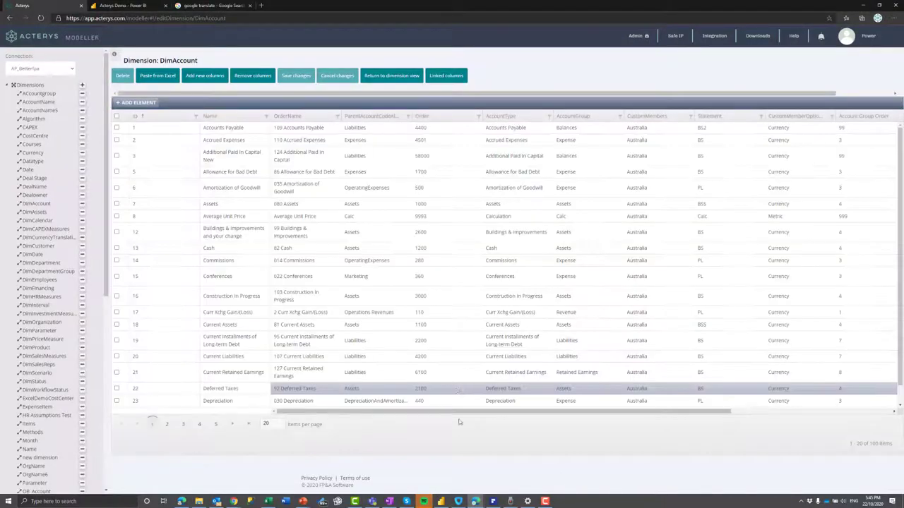
drag(452, 412, 613, 411)
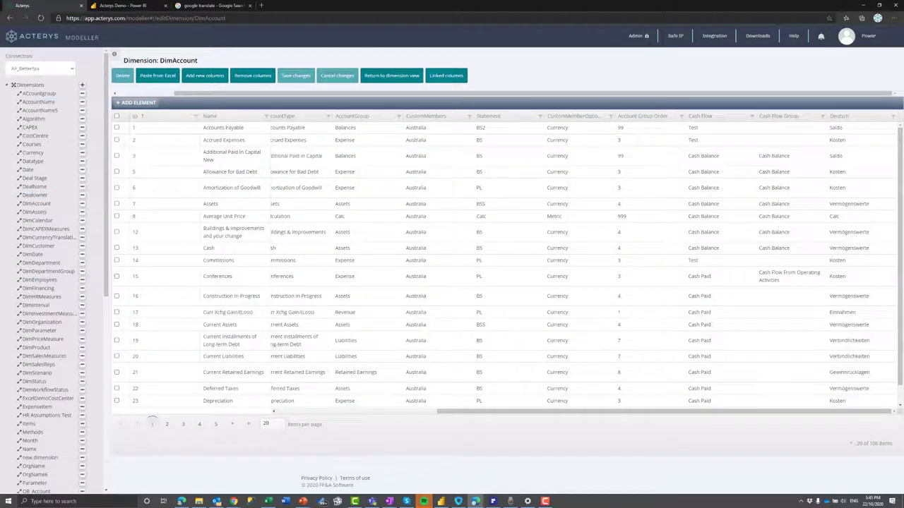
click(7, 86)
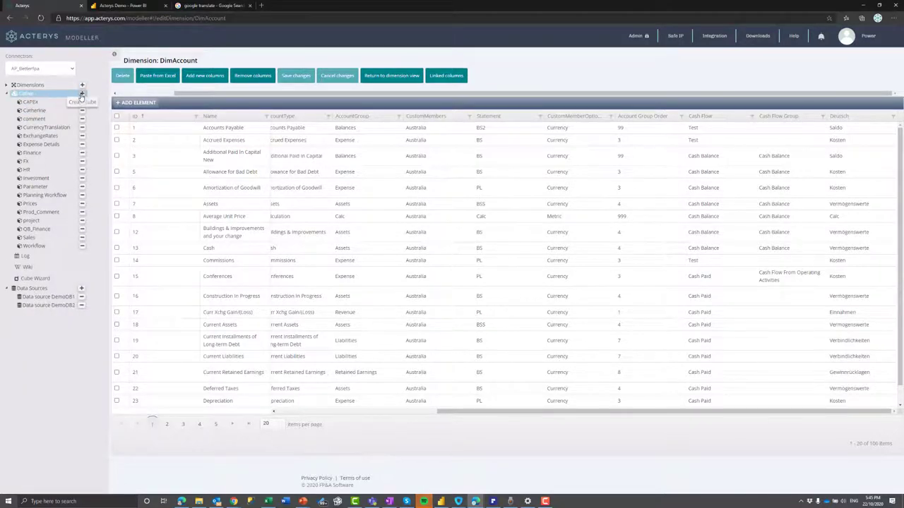
Start a new cube named NeuesModell with the DimAccount and DimScenario dimensions.
click(81, 94)
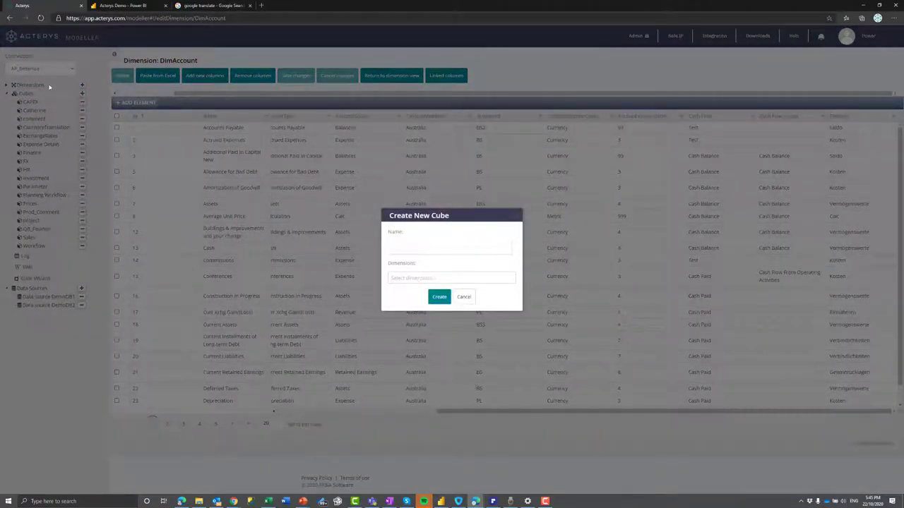
click(411, 247)
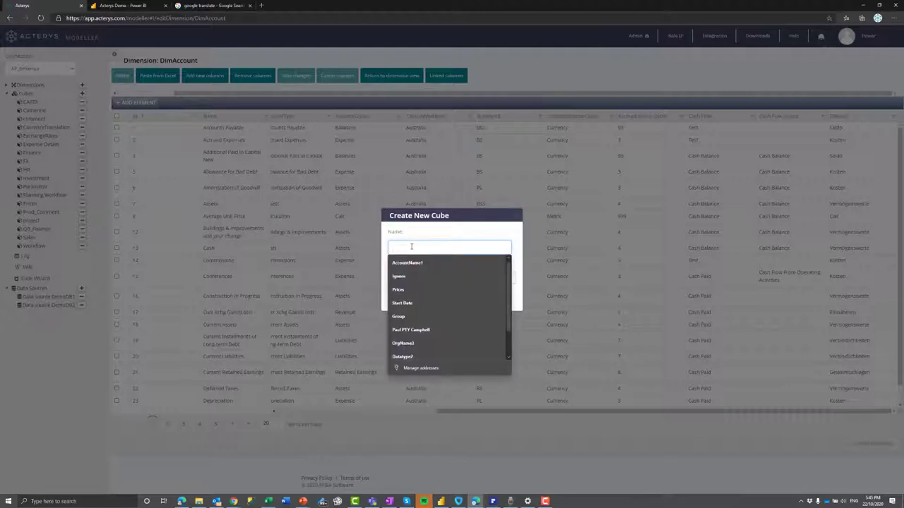
text(NeuesModell)
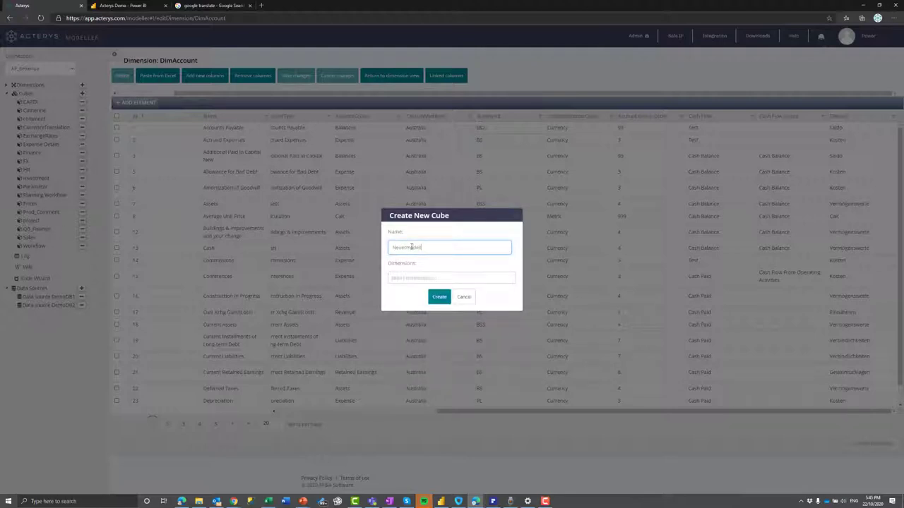
click(397, 279)
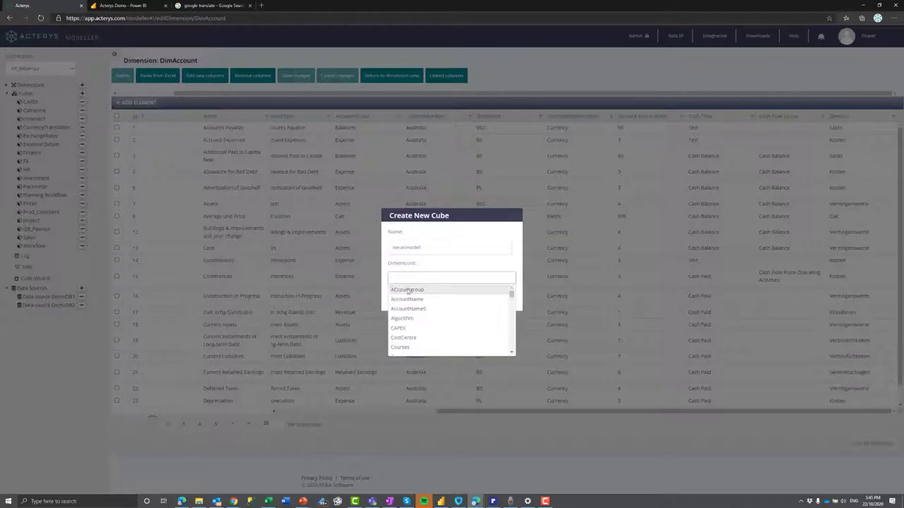
scroll(420, 304, down, 5)
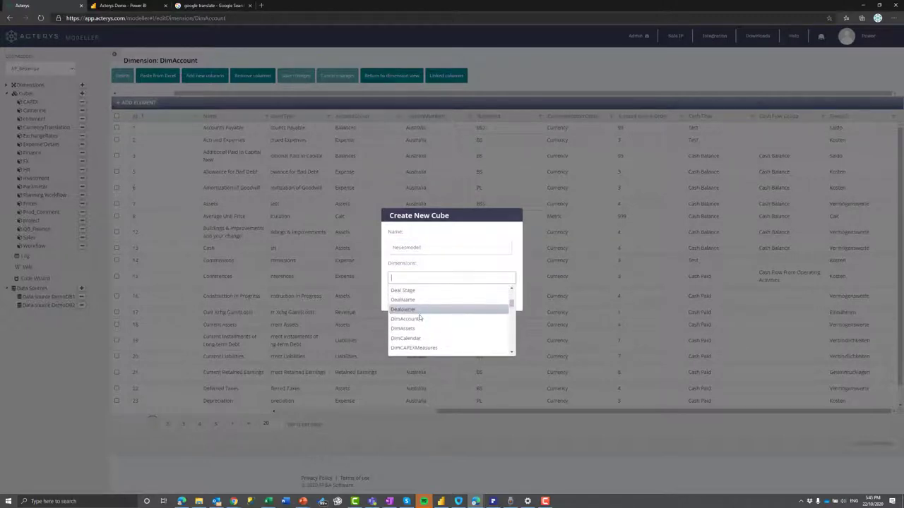
click(418, 314)
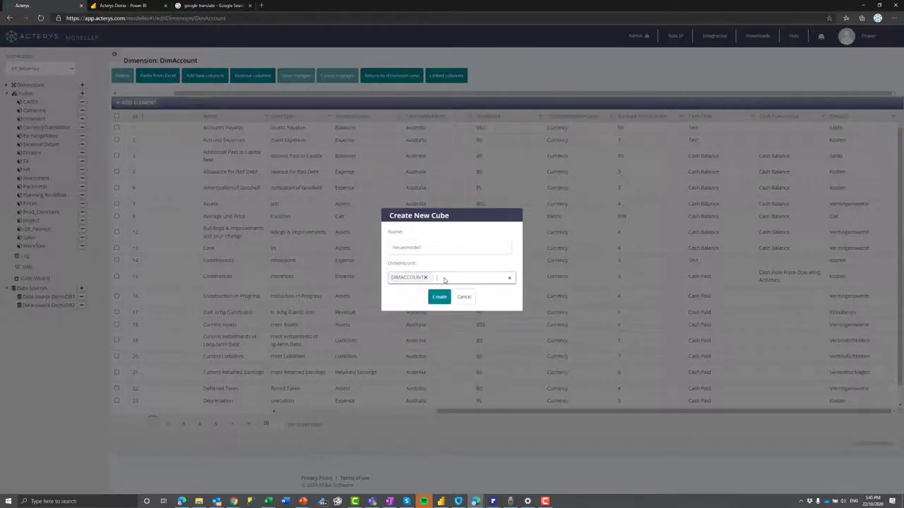
text(scen)
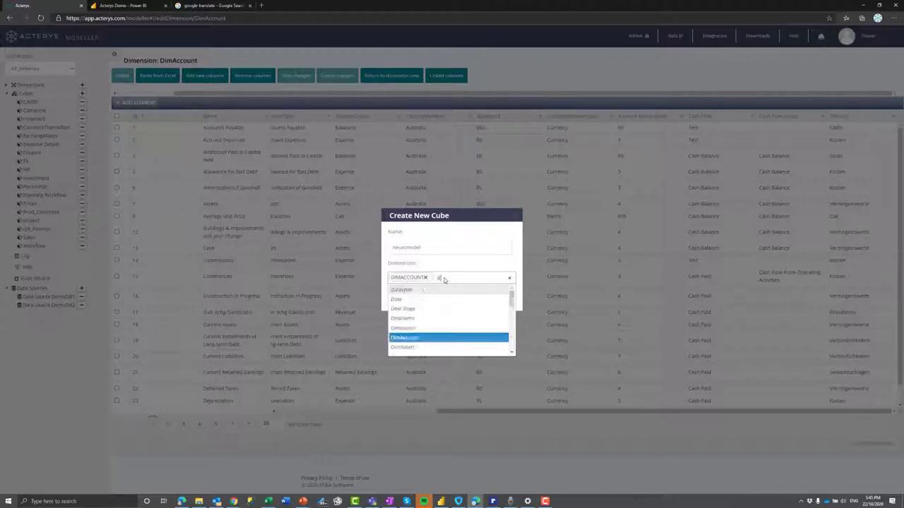
text(s)
click(452, 308)
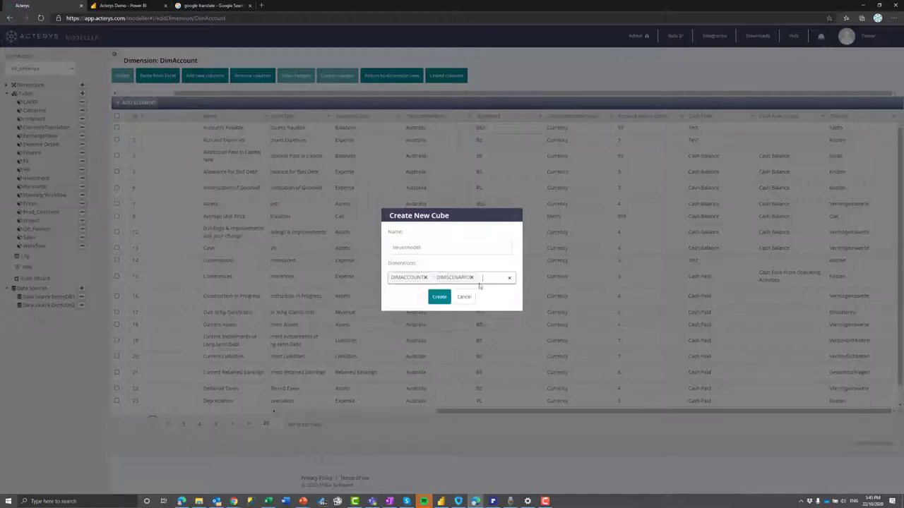
Add DimDate and DimDepartmentGroup, then create the cube and confirm.
click(491, 280)
text(dim)
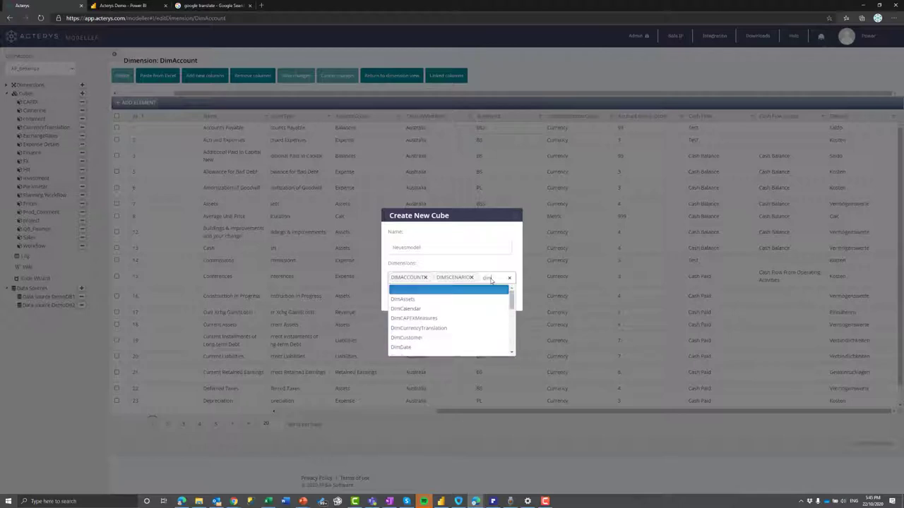
text(d)
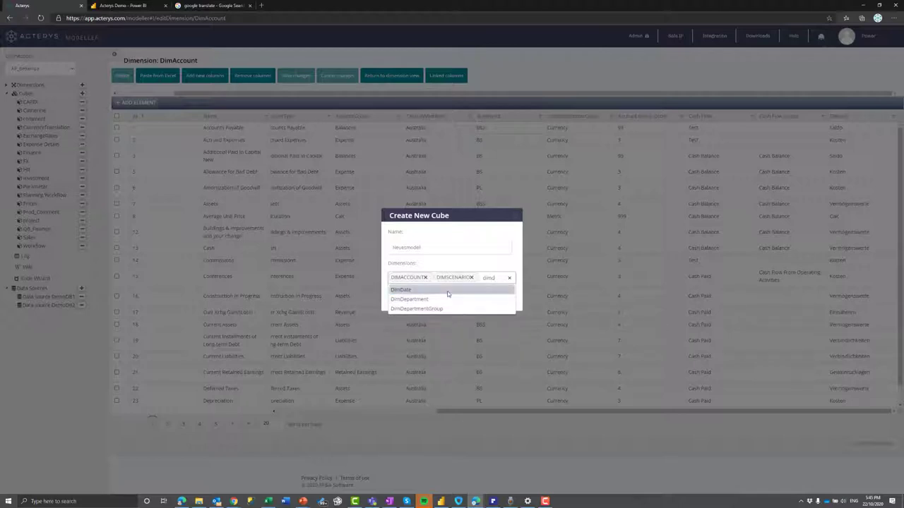
click(448, 294)
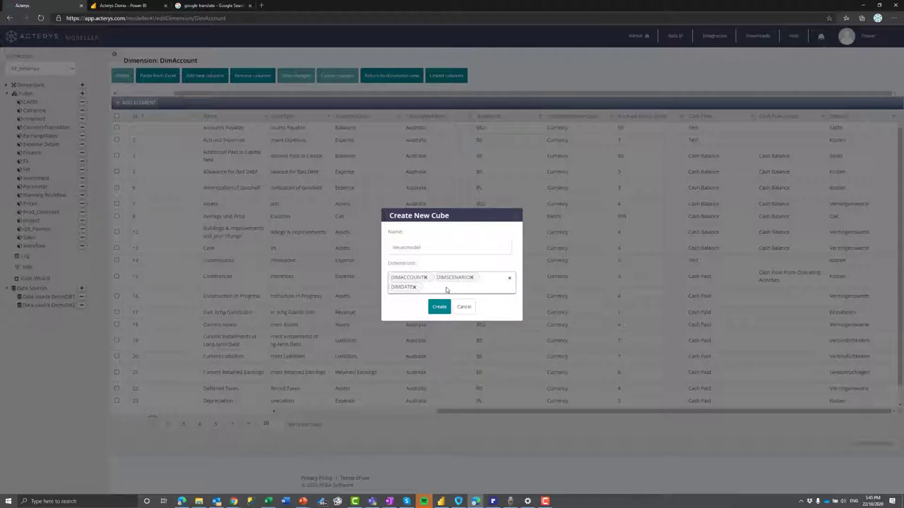
text(dim)
scroll(445, 324, down, 2)
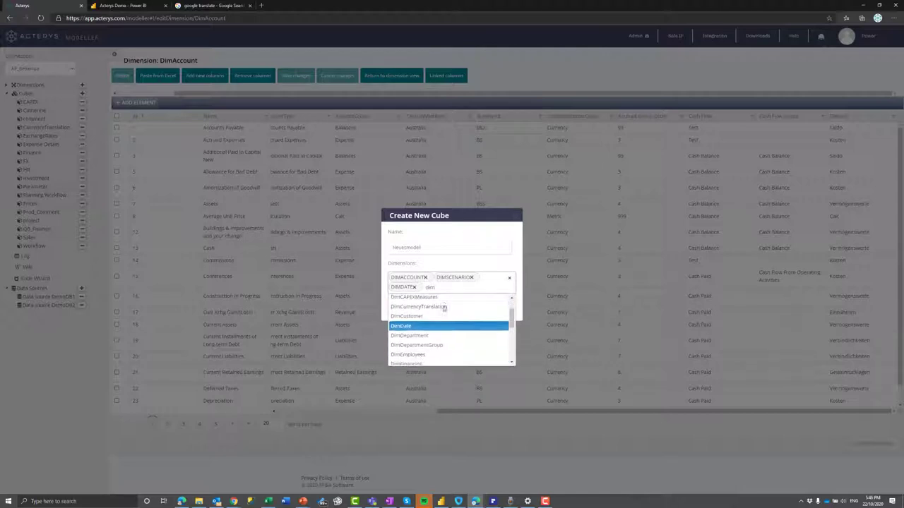
click(437, 317)
click(438, 309)
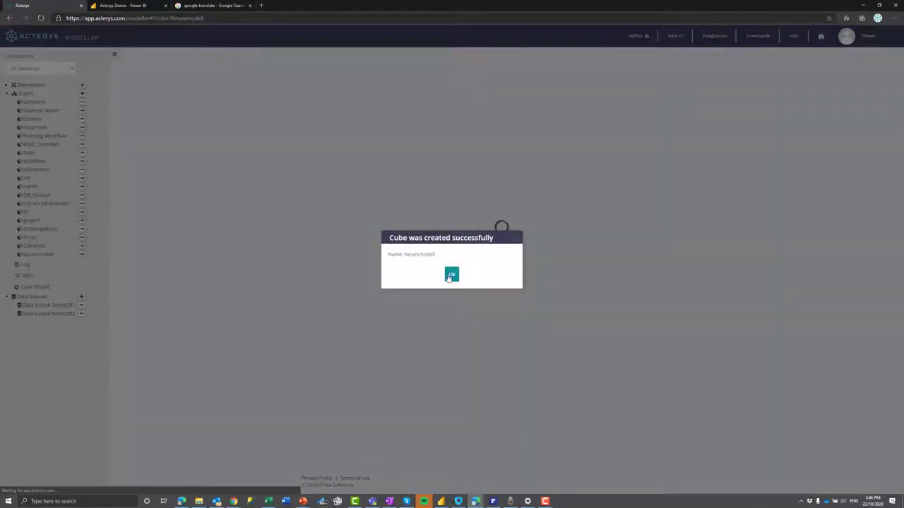
click(452, 275)
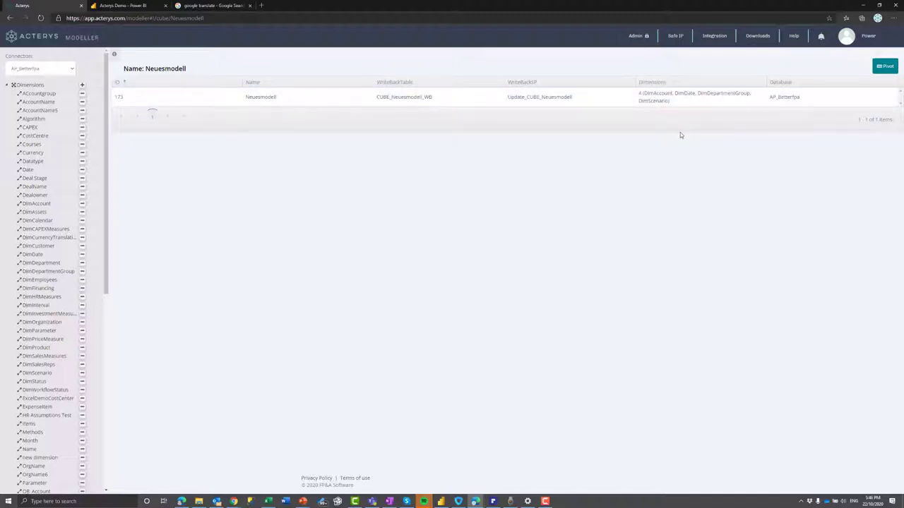
click(251, 501)
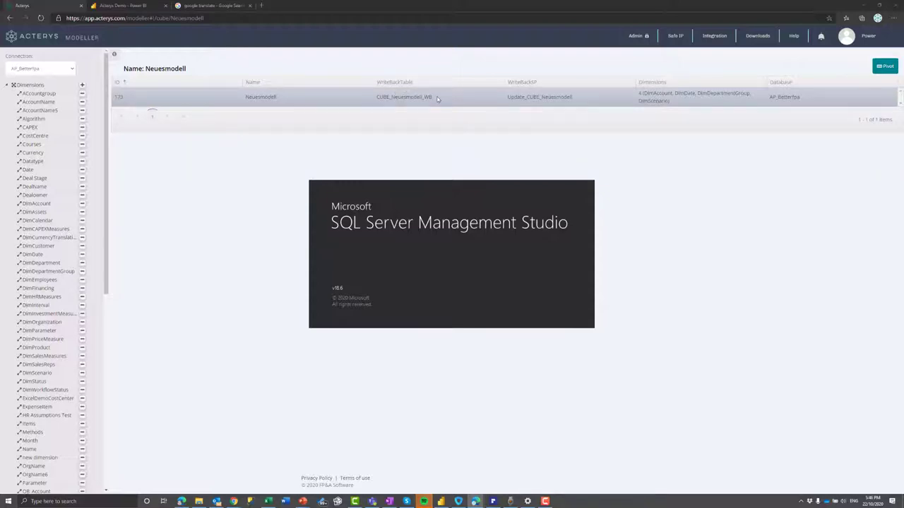
Expand OLAP.CUBE_Neuesmodell_WB in Object Explorer and list its Columns folder.
scroll(97, 181, down, 4)
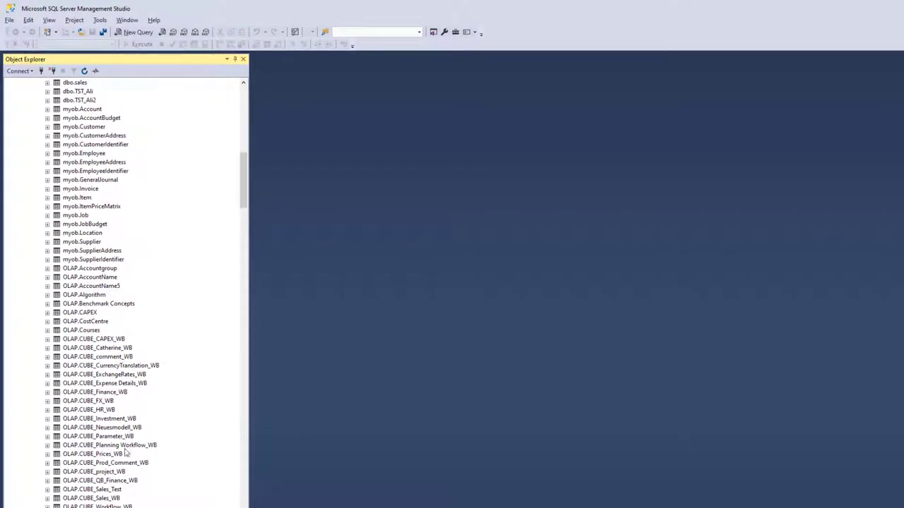
click(88, 428)
click(111, 428)
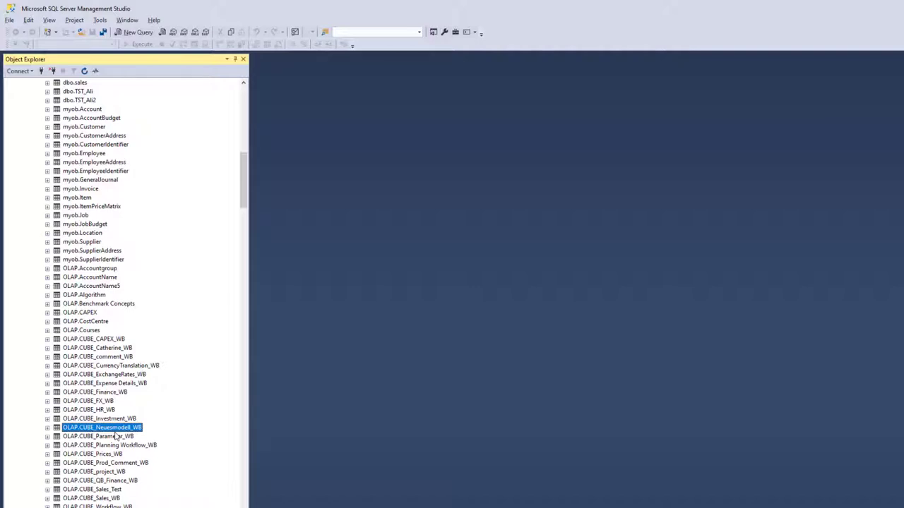
click(47, 428)
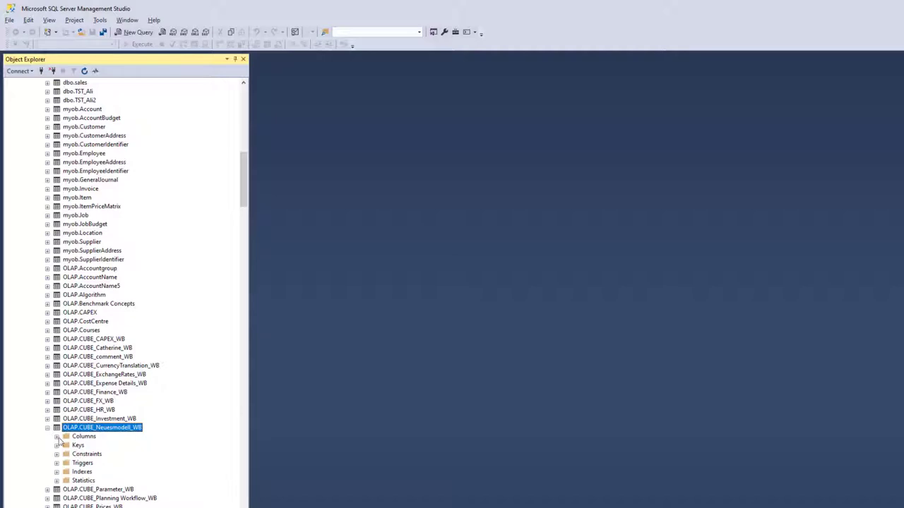
click(57, 436)
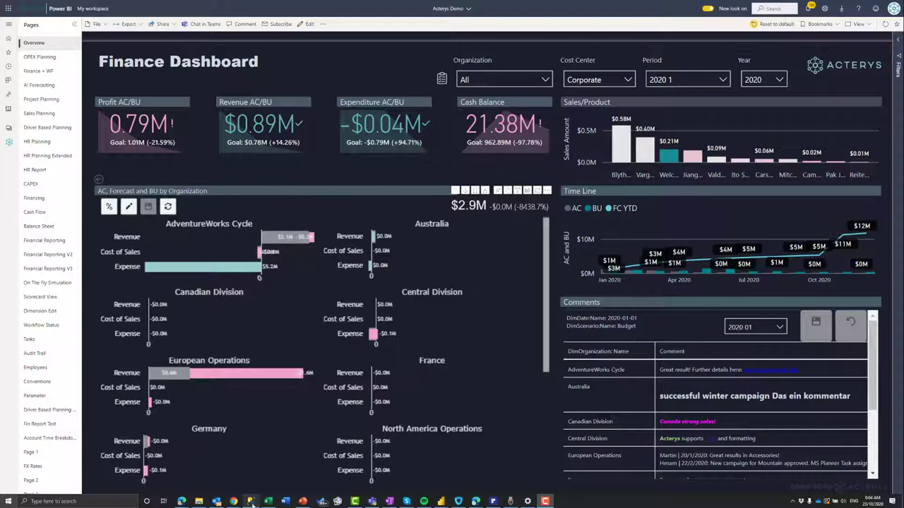
drag(788, 308, 504, 63)
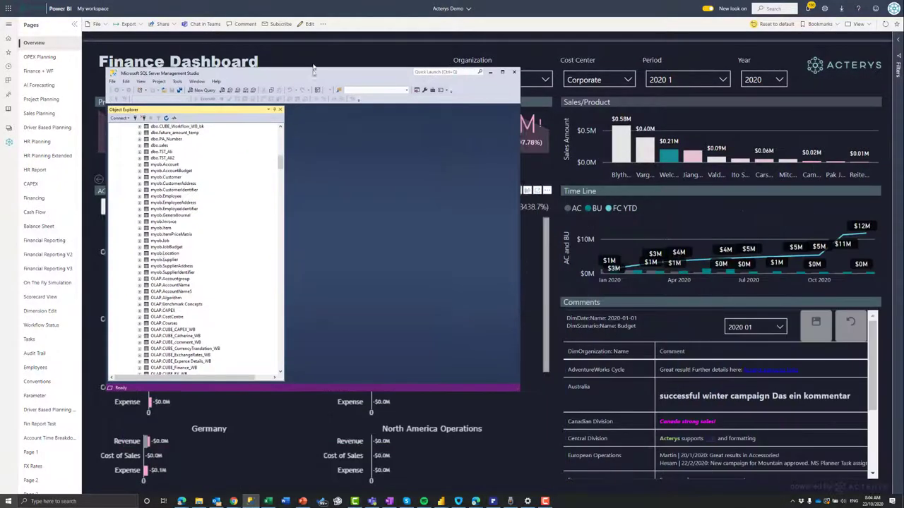
click(502, 69)
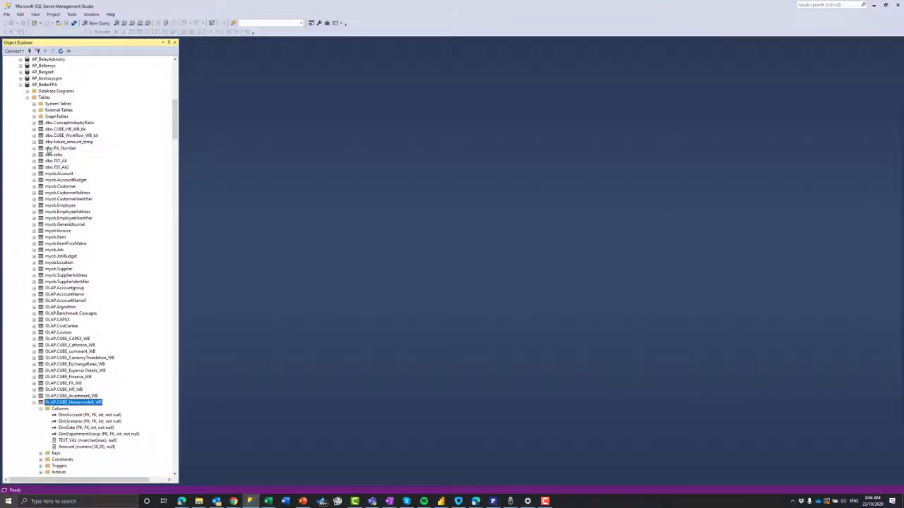
scroll(90, 178, down, 2)
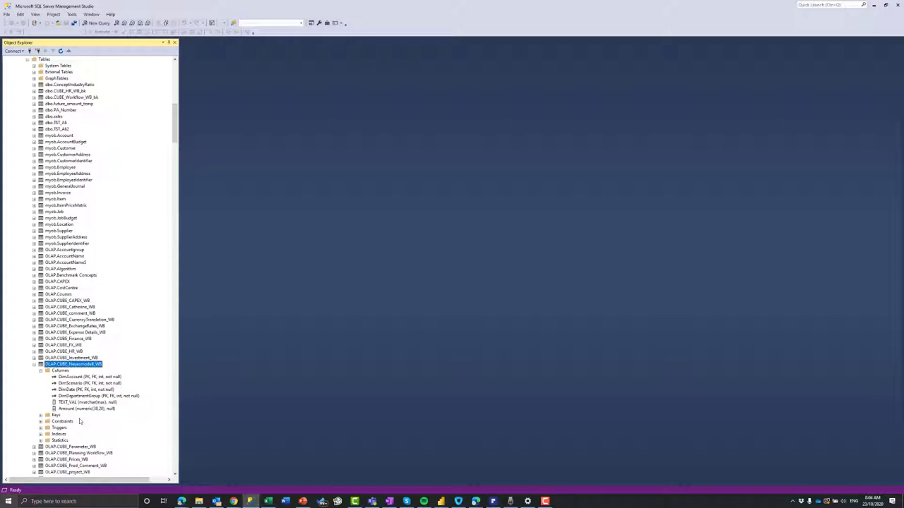
key(alt+Tab)
key(alt+Tab)
key(alt+Tab)
key(alt+Tab)
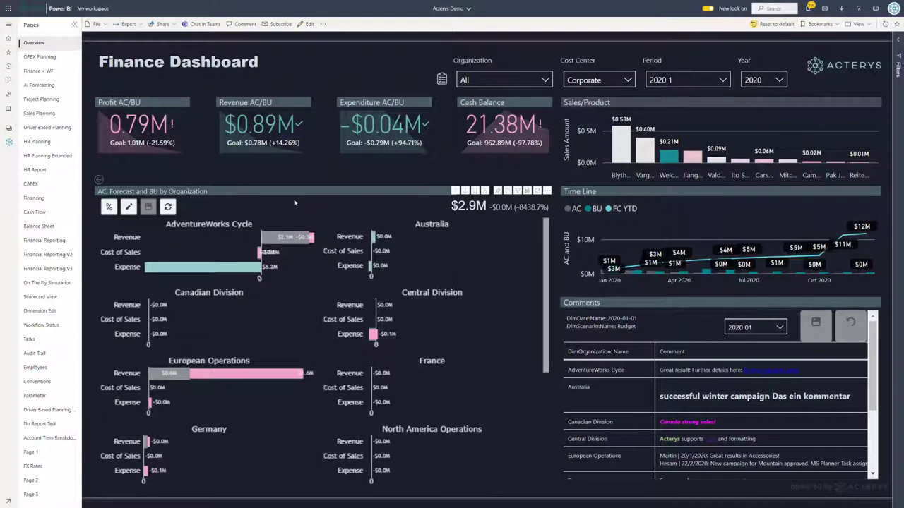
mouse_move(290, 238)
scroll(261, 331, down, 2)
scroll(261, 331, down, 3)
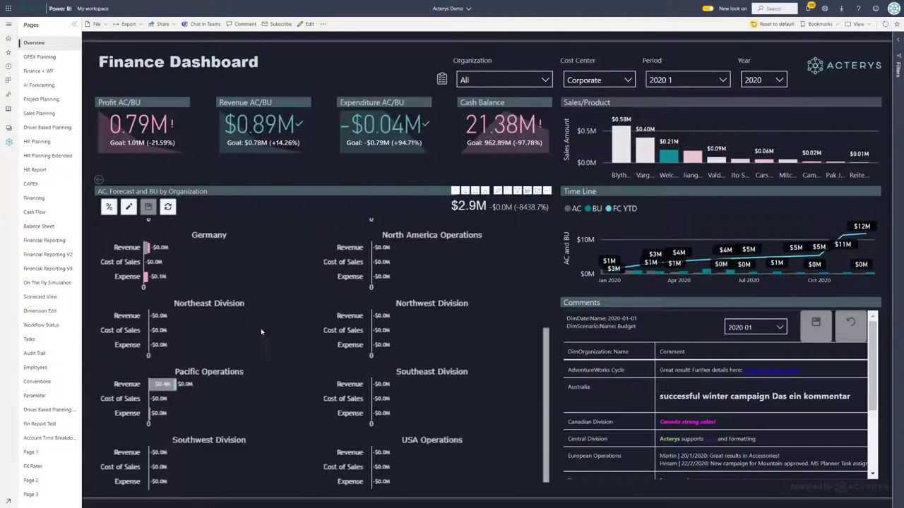
scroll(276, 349, up, 5)
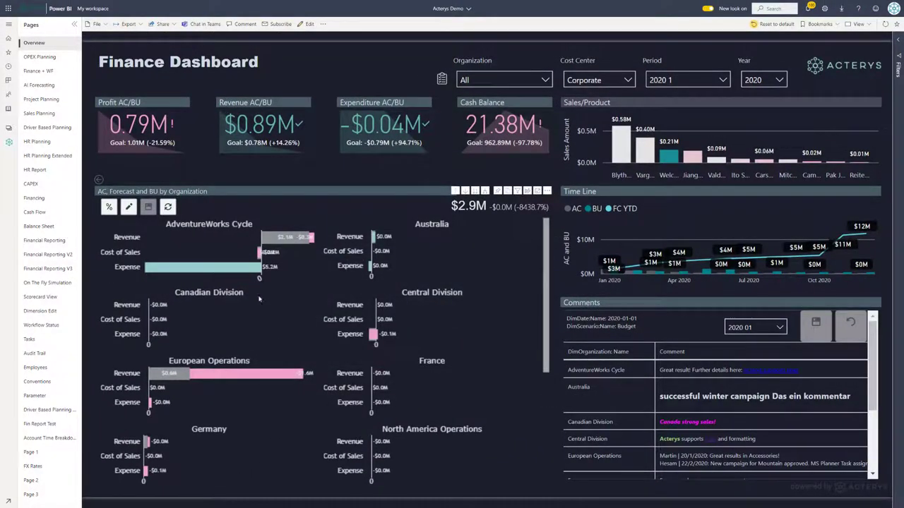
Toggle the percentage view and drill into the Revenue sub-accounts on the organization chart.
click(109, 207)
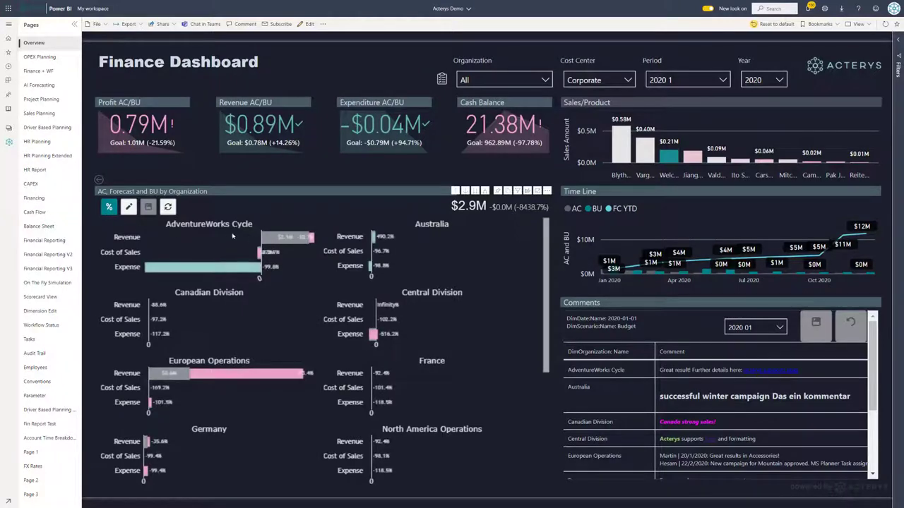
click(109, 207)
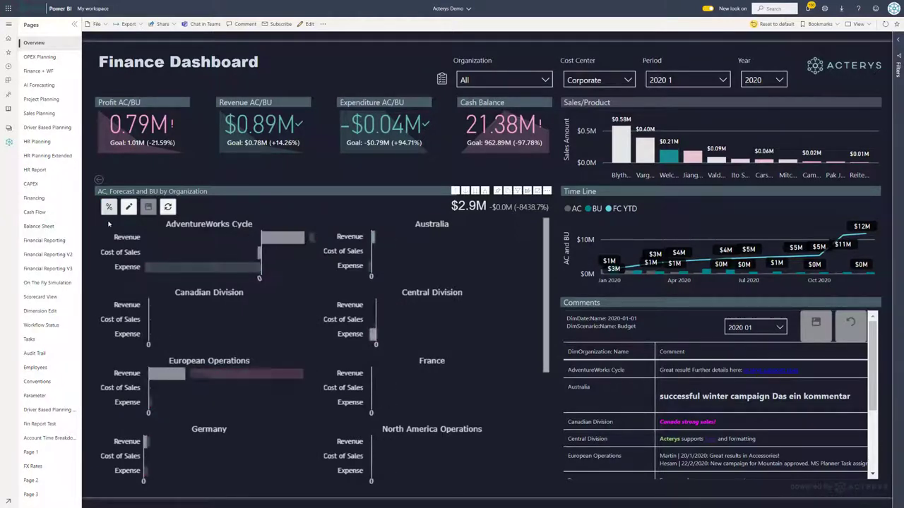
right_click(281, 242)
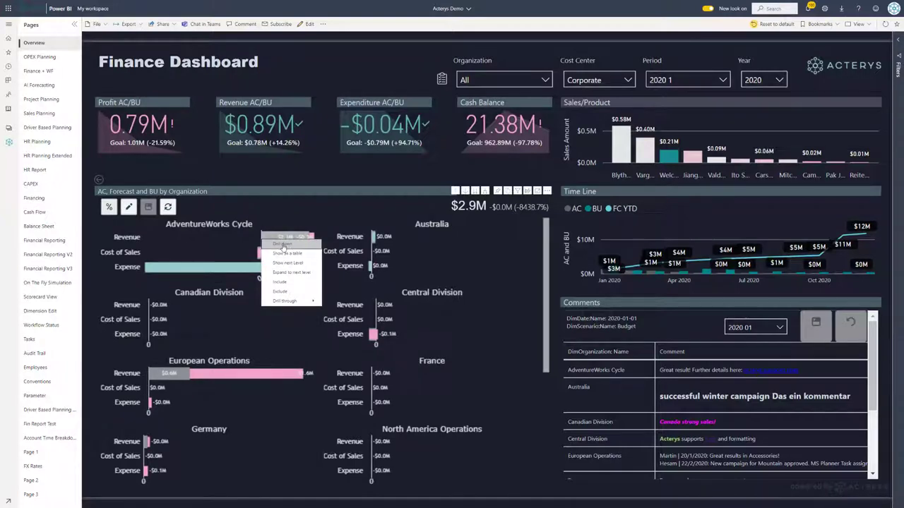
click(283, 245)
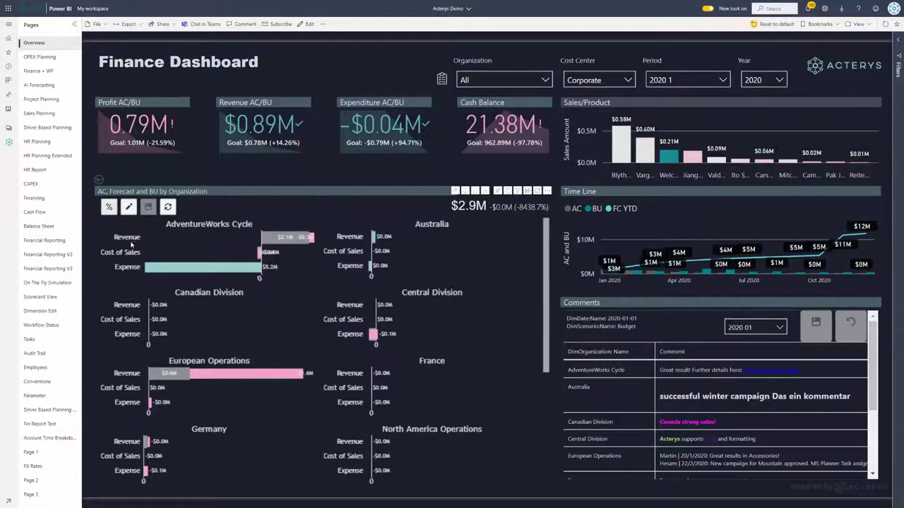
click(131, 242)
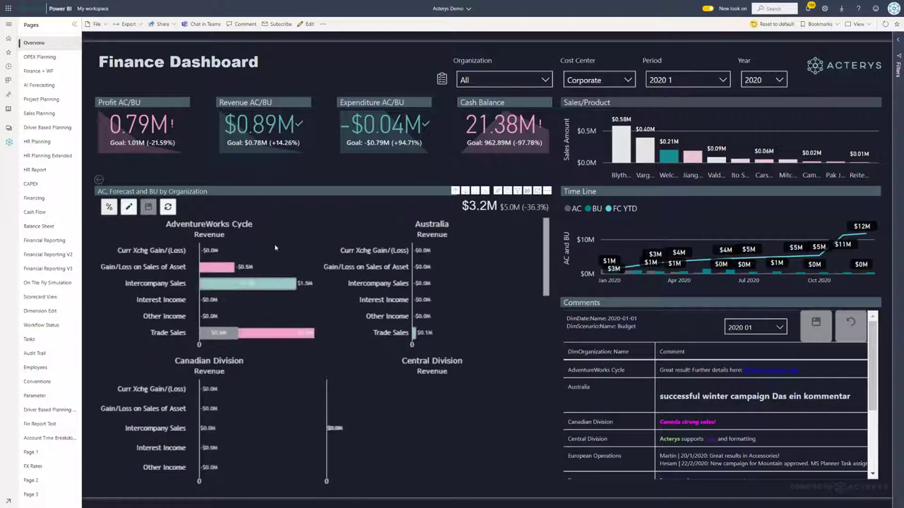
scroll(275, 247, down, 4)
scroll(272, 269, up, 5)
Drag AdventureWorks Cycle's Intercompany Sales bar down to about $1.0M in edit mode.
click(130, 212)
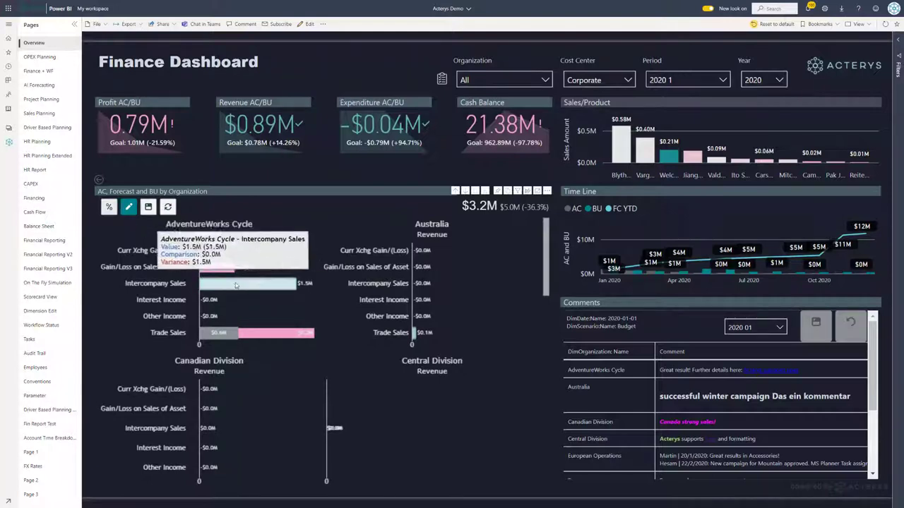
mouse_move(258, 313)
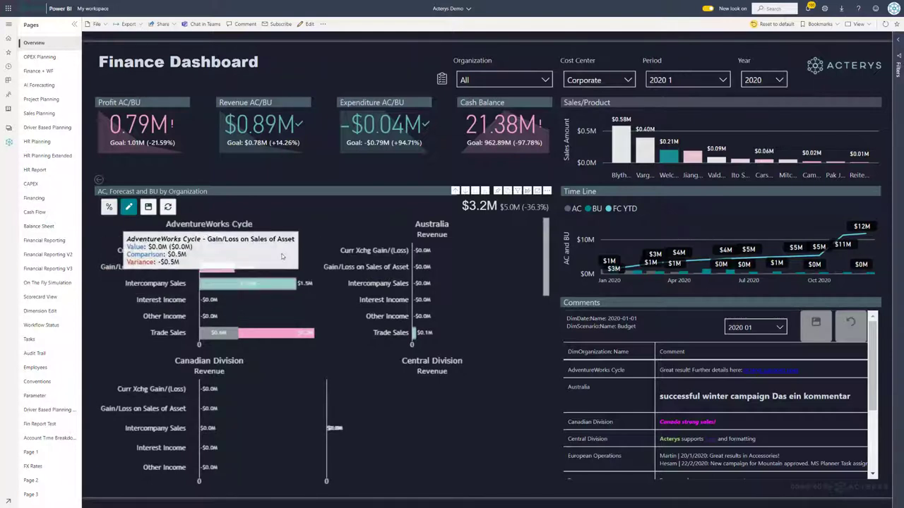
mouse_move(297, 285)
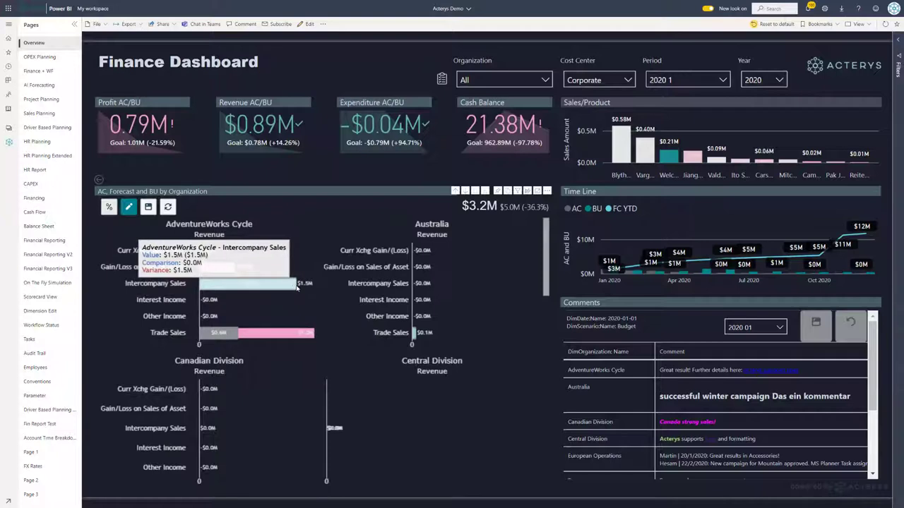
drag(298, 286, 286, 285)
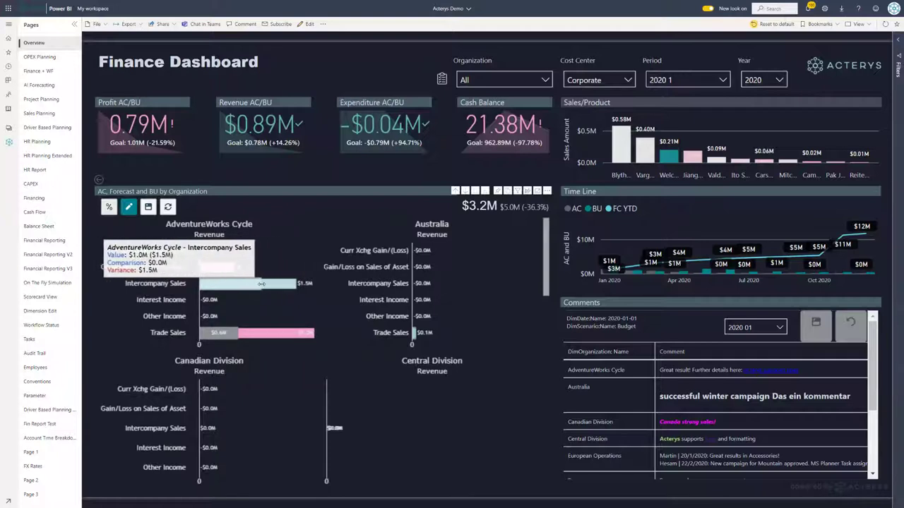
mouse_move(273, 307)
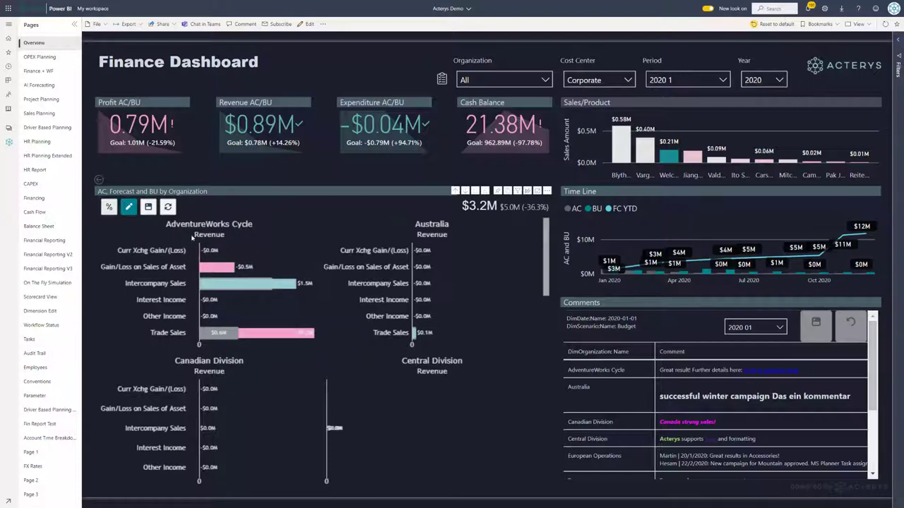
click(128, 209)
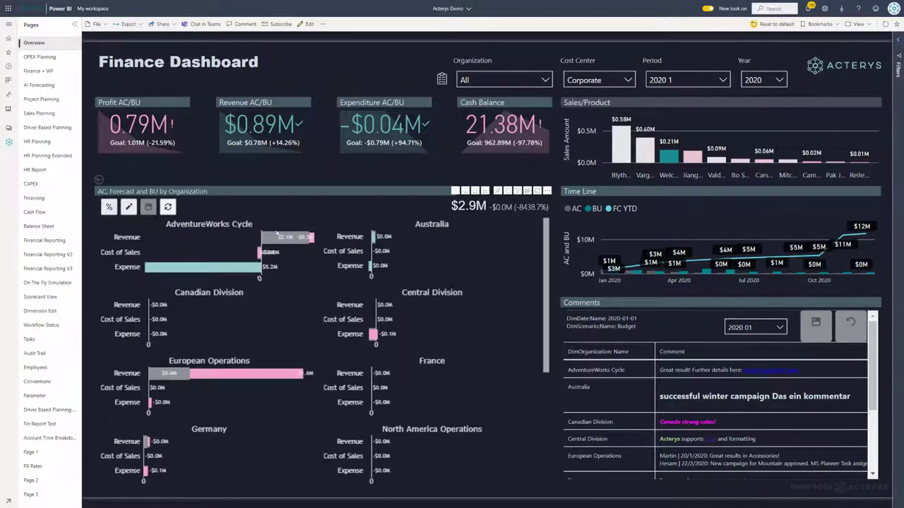
Filter to AdventureWorks Cycle revenue and confirm its linked comment in the editor.
click(280, 237)
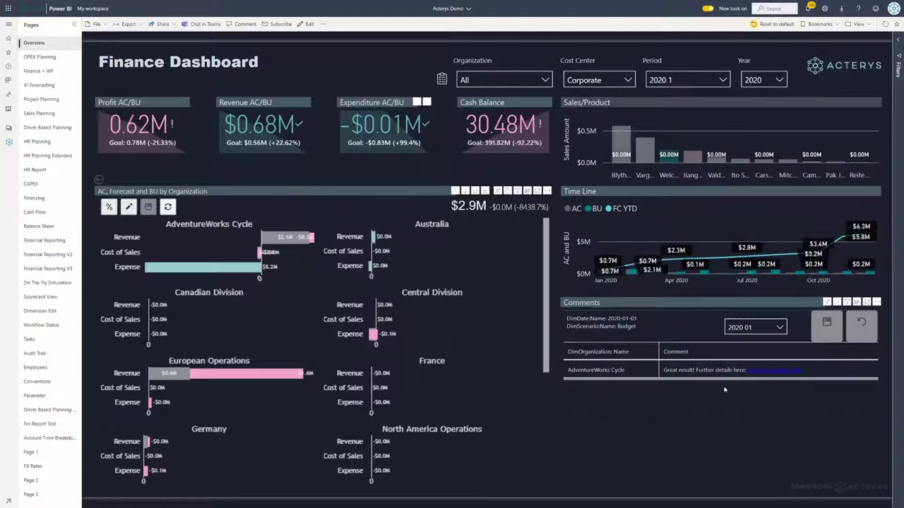
click(823, 374)
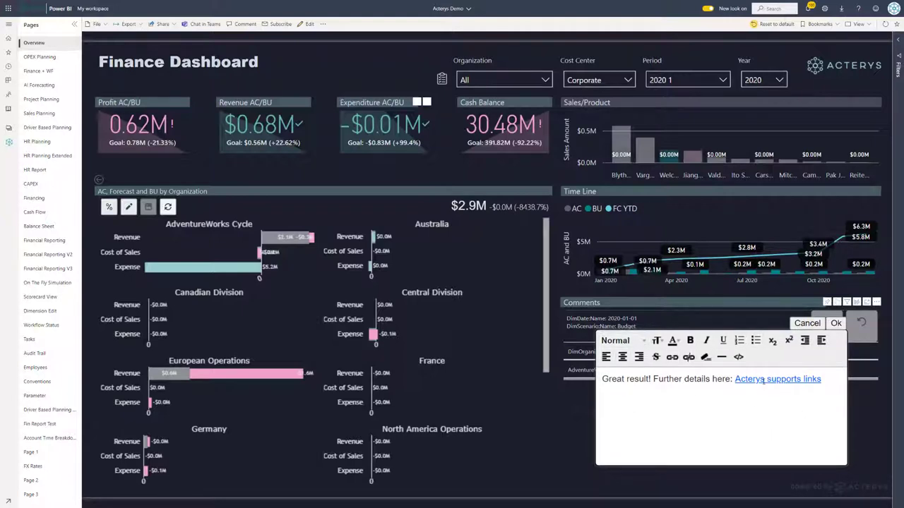
click(835, 323)
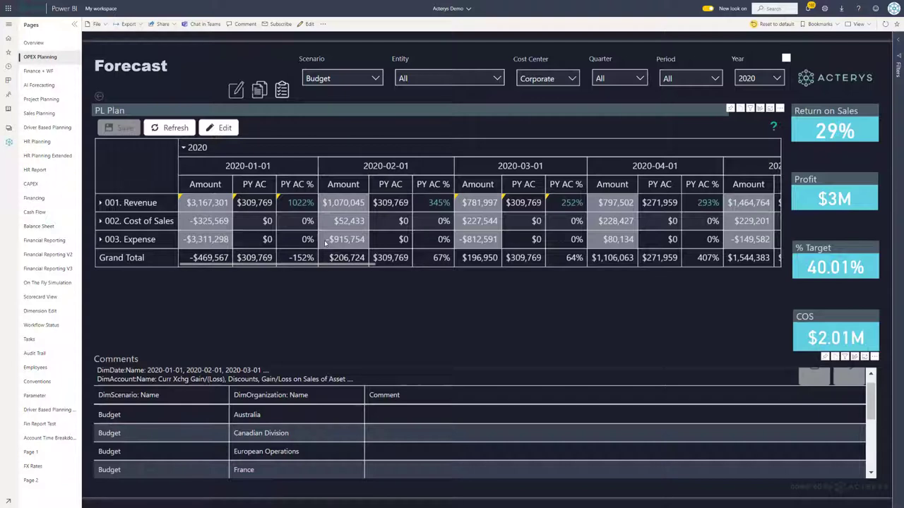
Expand the 002. Cost of Sales row and show 2020 as monthly columns.
click(106, 223)
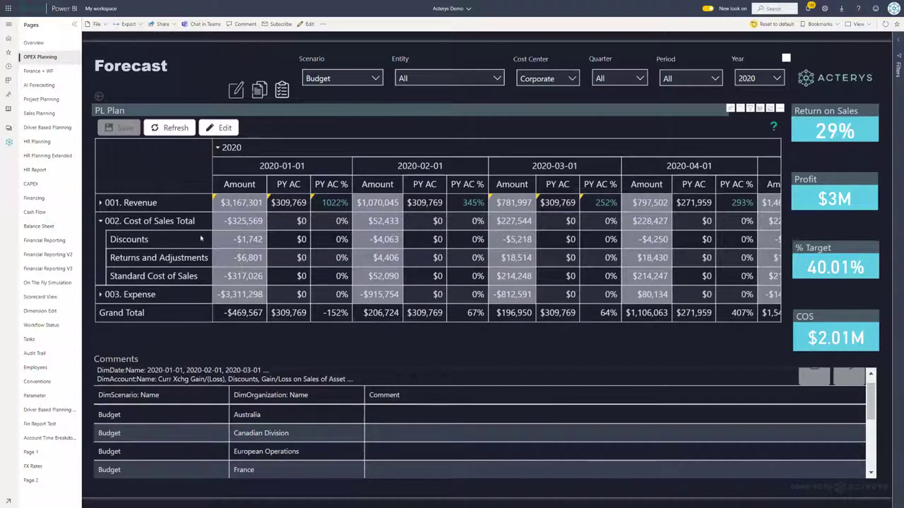
click(223, 150)
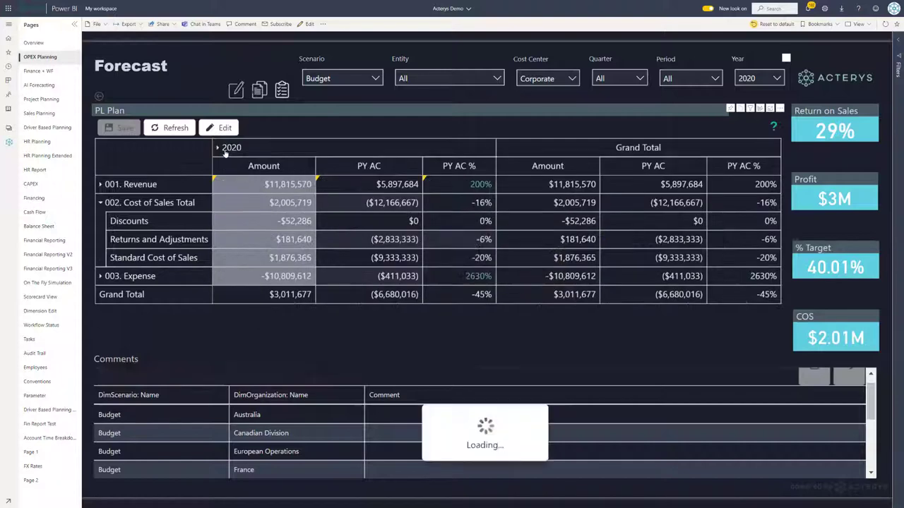
click(223, 152)
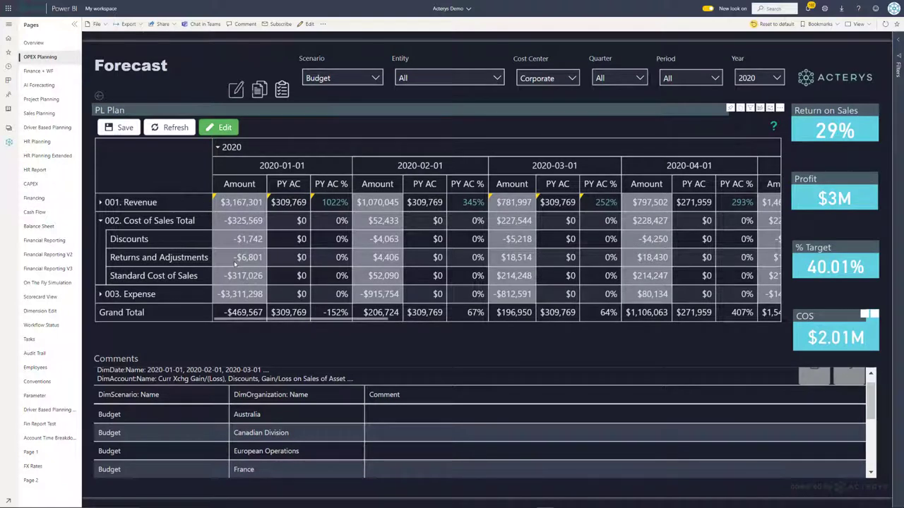
Enter -7000 for January 2020 Returns and Adjustments, then collapse Cost of Sales.
double_click(240, 258)
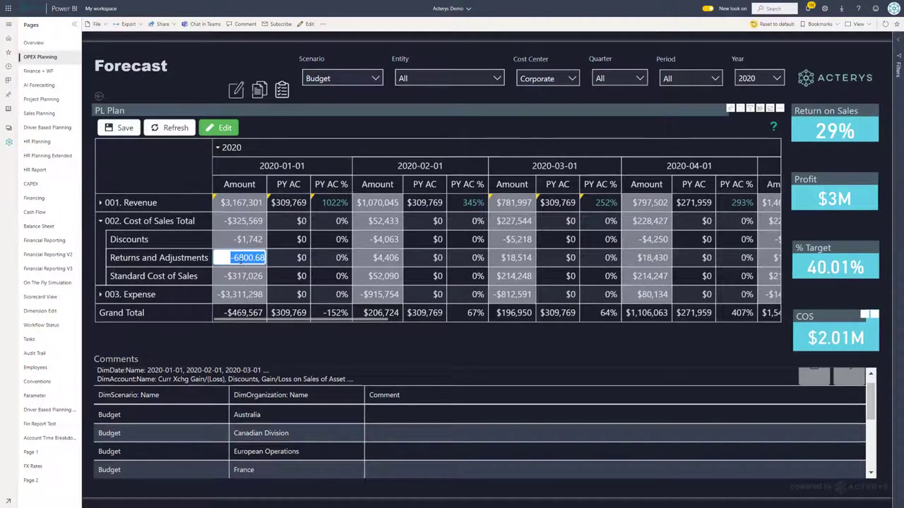
text(-7000)
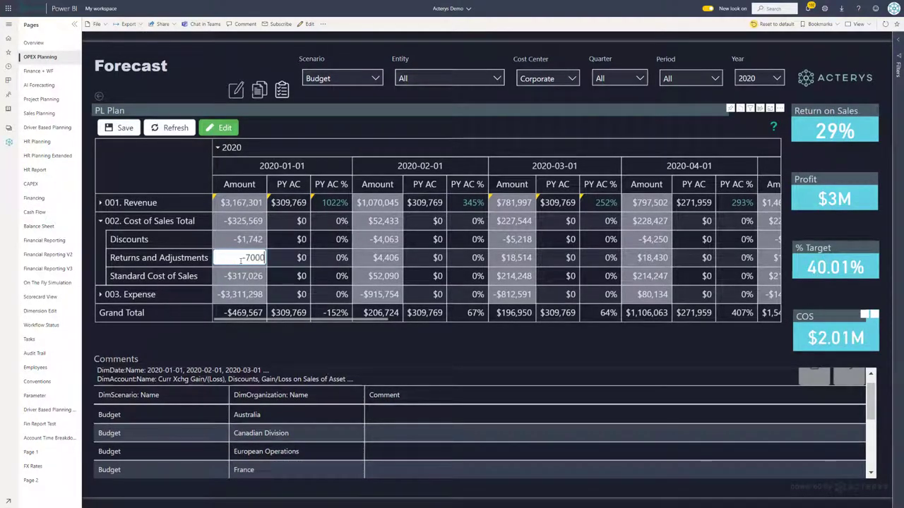
key(Return)
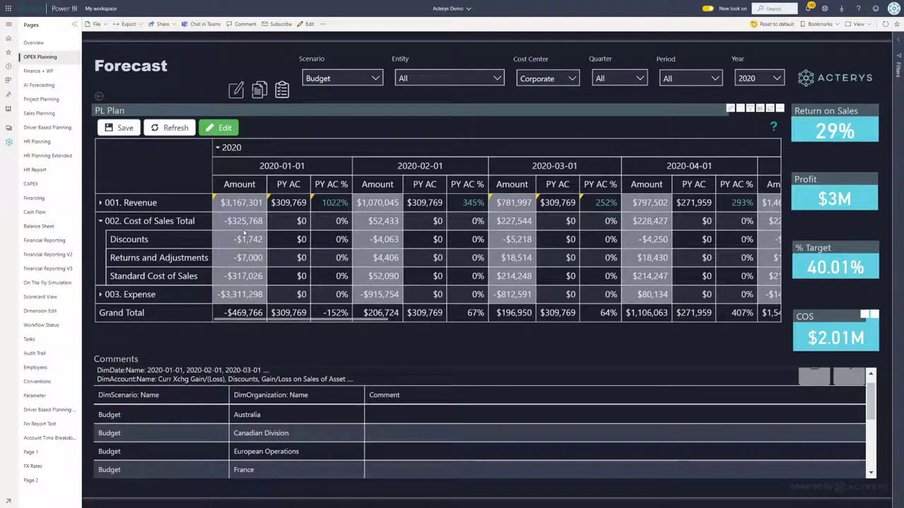
click(100, 221)
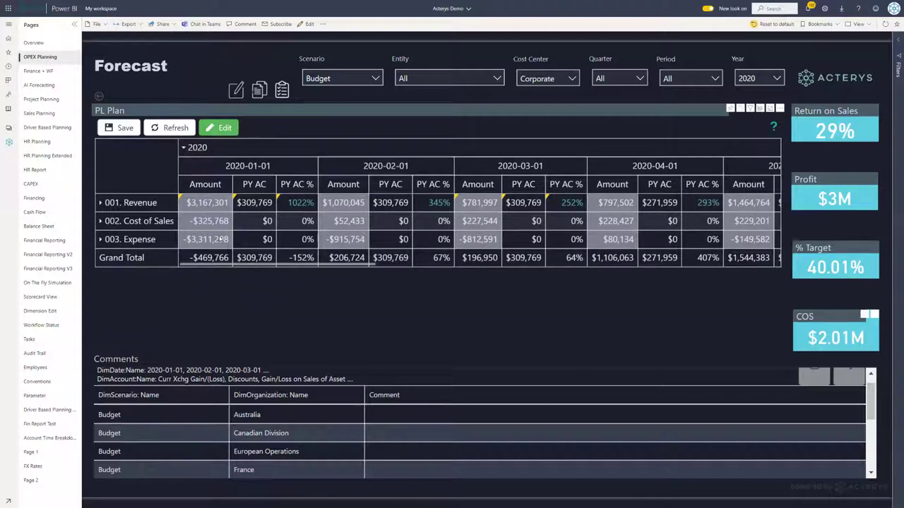
mouse_move(774, 128)
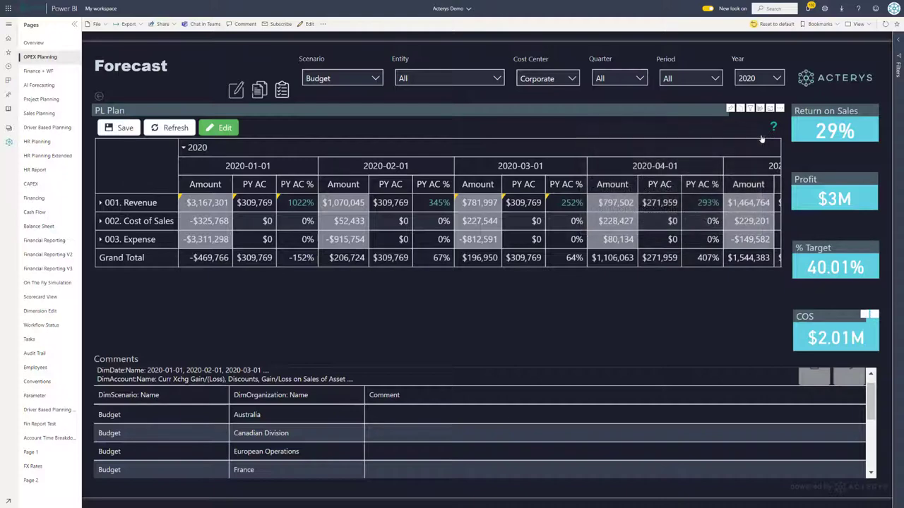
Raise January 2020 Cost of Sales by 10% to -$358,345, refresh, and re-expand its detail rows.
double_click(221, 225)
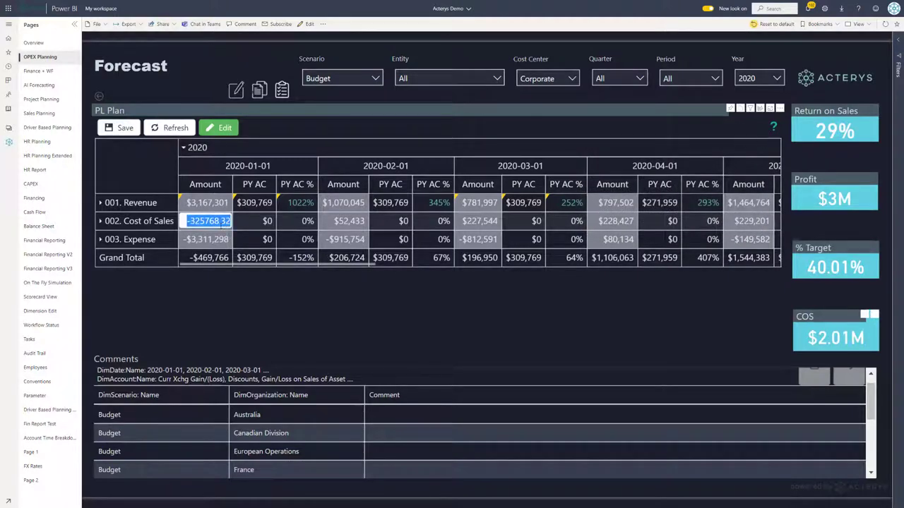
key(BackSpace)
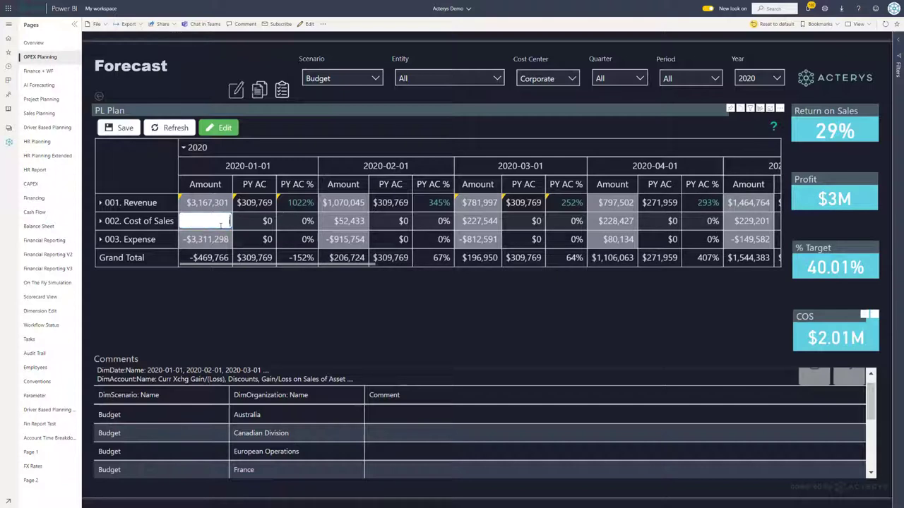
text(10)
text(%)
key(Return)
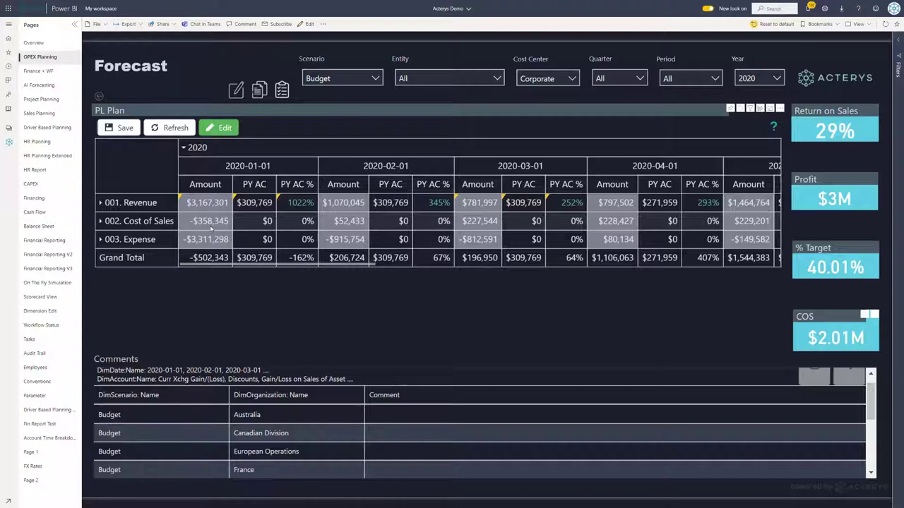
click(173, 128)
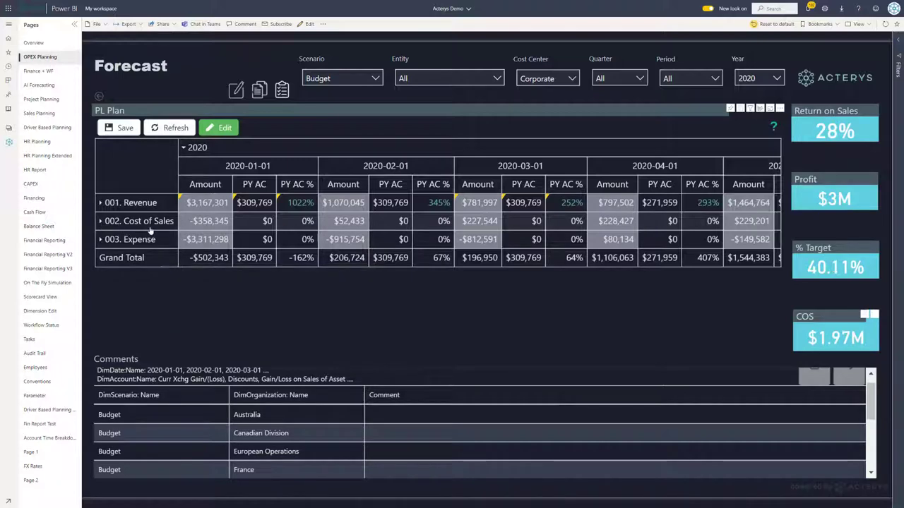
click(101, 222)
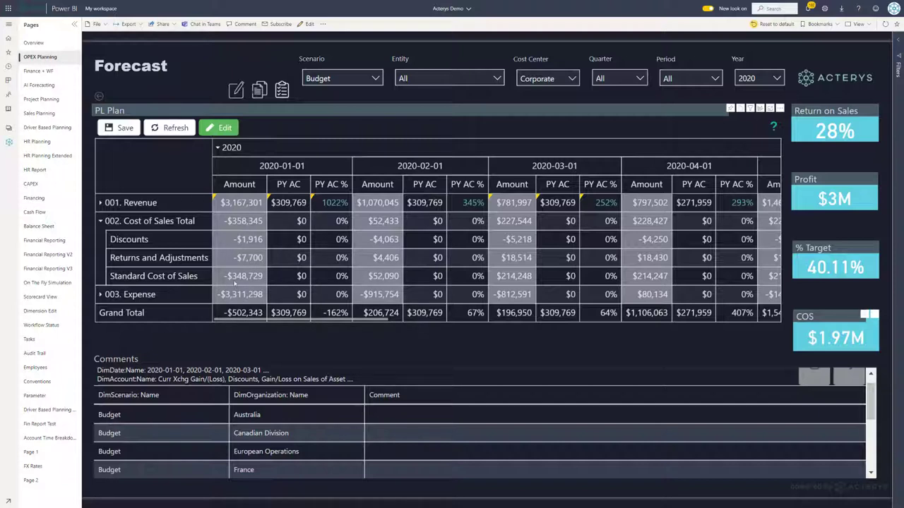
Enter -7,000 for Returns and Adjustments across every shown 2020 month.
double_click(247, 261)
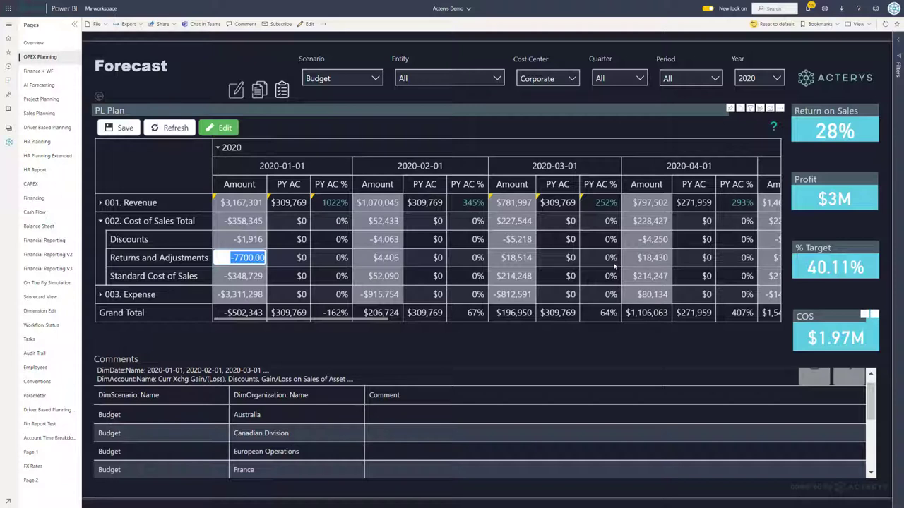
key(BackSpace)
text(-7000)
key(Return)
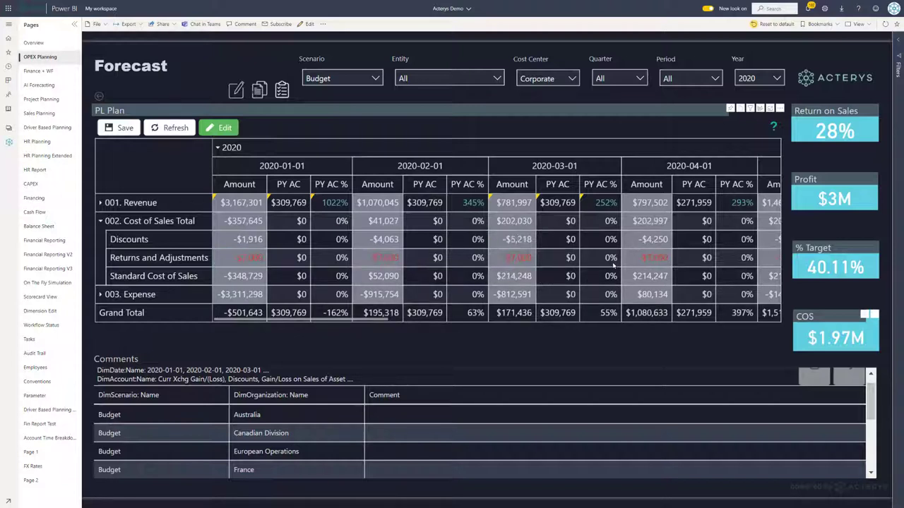
Save the forecast to write back the Returns and Adjustments values.
right_click(613, 263)
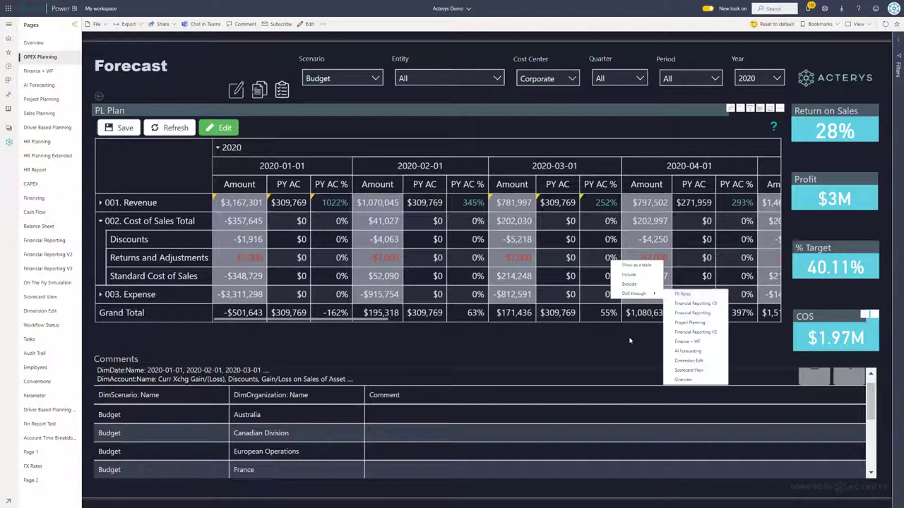
key(Escape)
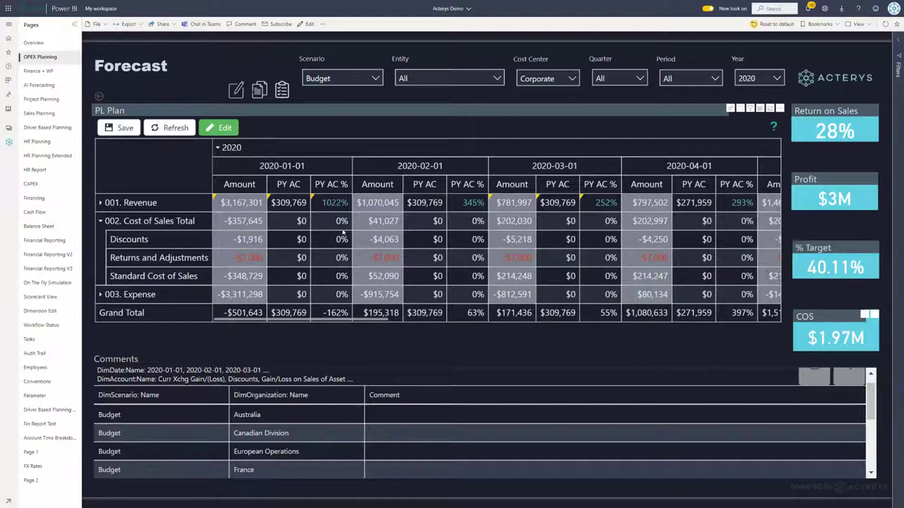
click(126, 130)
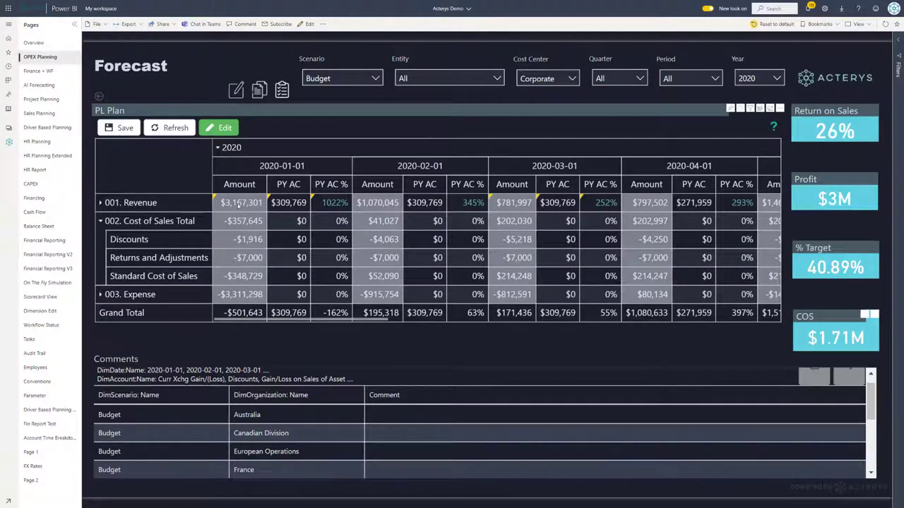
mouse_move(773, 128)
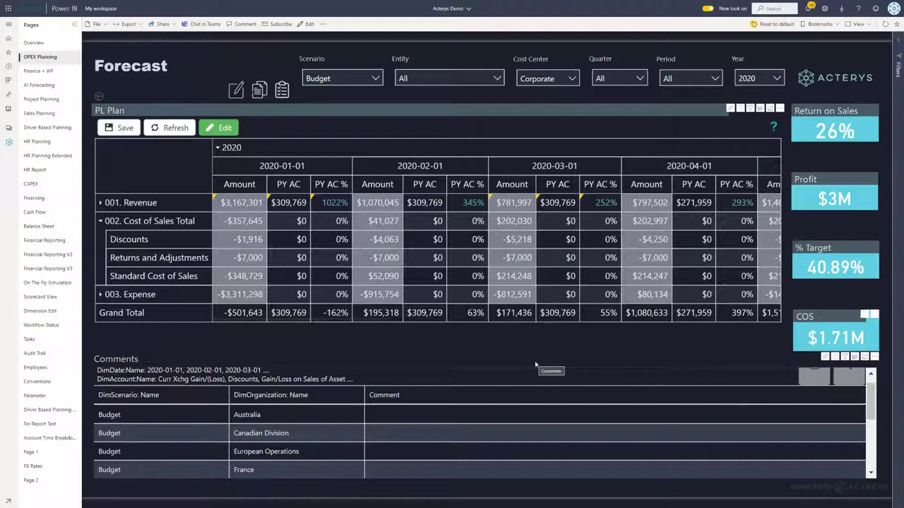
Write back the comment 'Budget erhoeht' for AdventureWorks Cycle on January Returns and Adjustments.
click(240, 257)
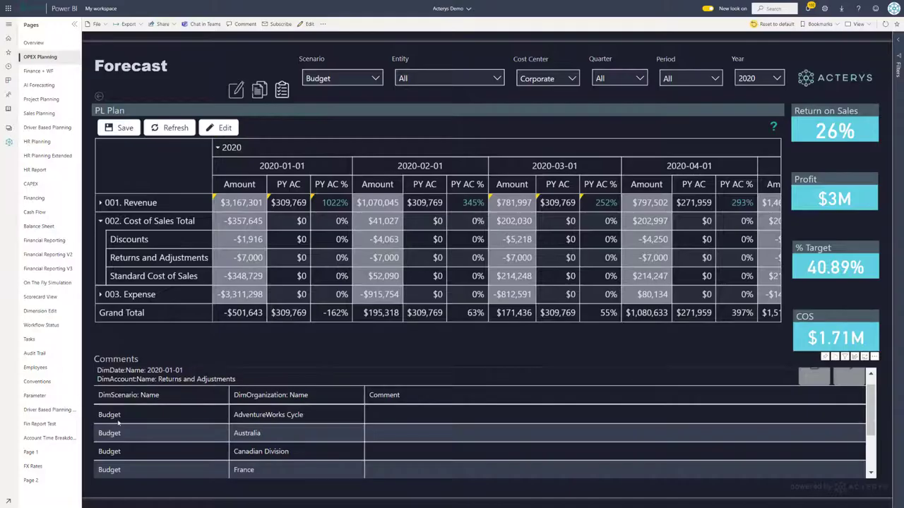
click(383, 415)
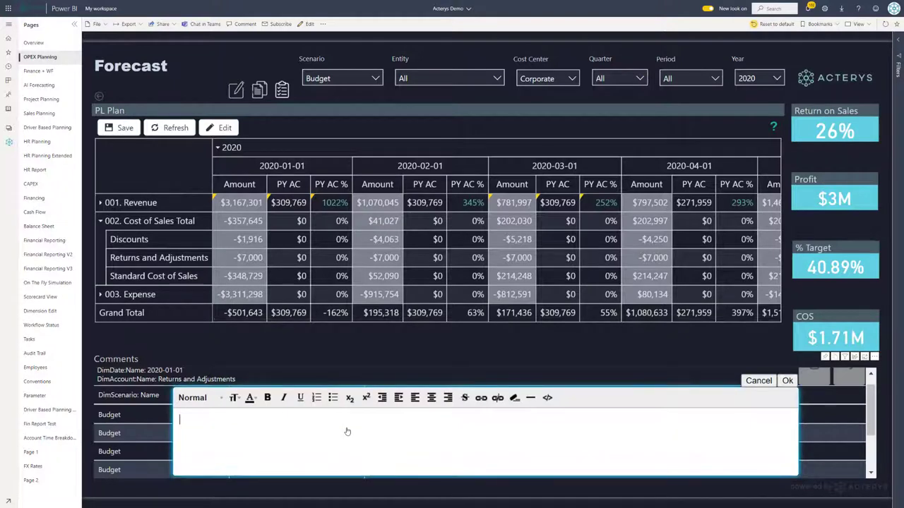
text(Budget eh)
key(BackSpace)
text(rhoeht)
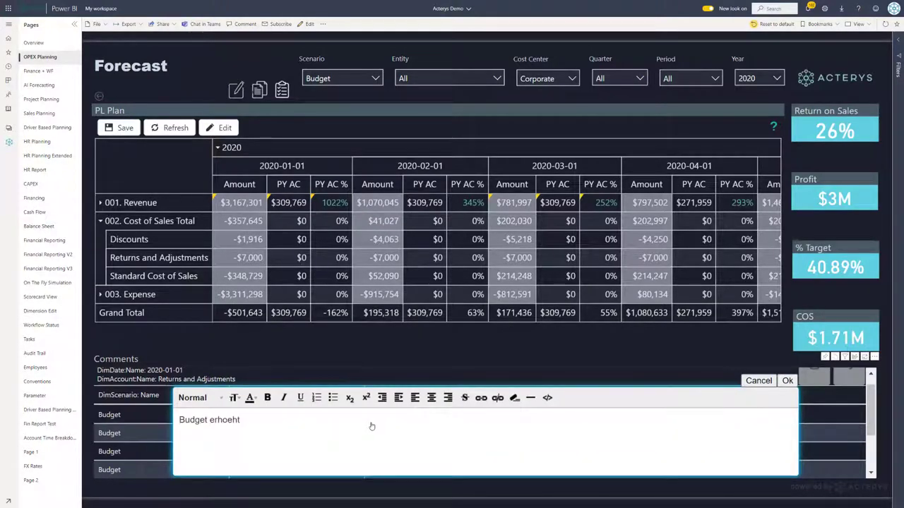
click(787, 381)
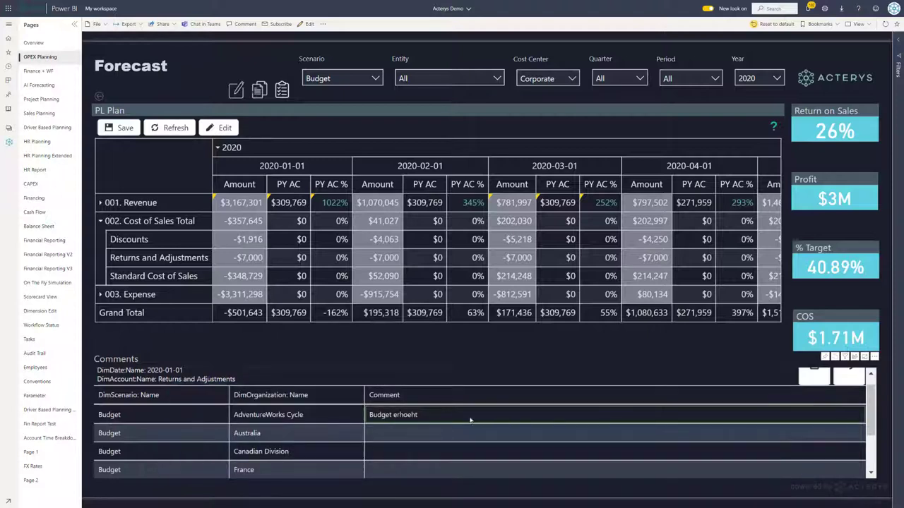
click(818, 378)
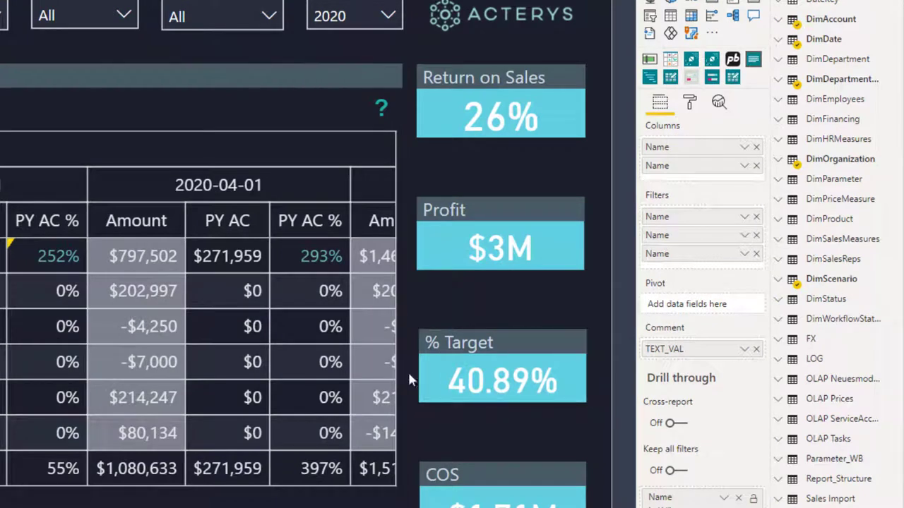
Add DimAccount's Deutsch field to the PL Plan matrix rows for German account names.
click(167, 125)
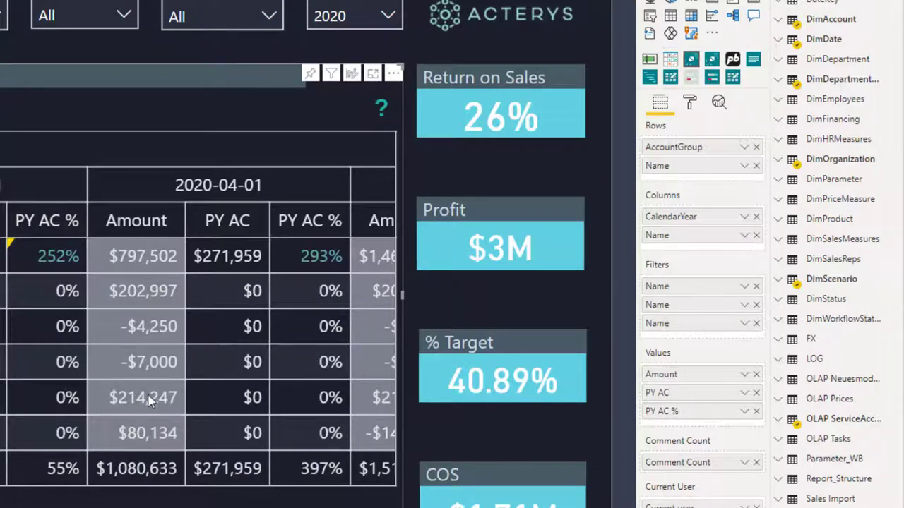
click(777, 19)
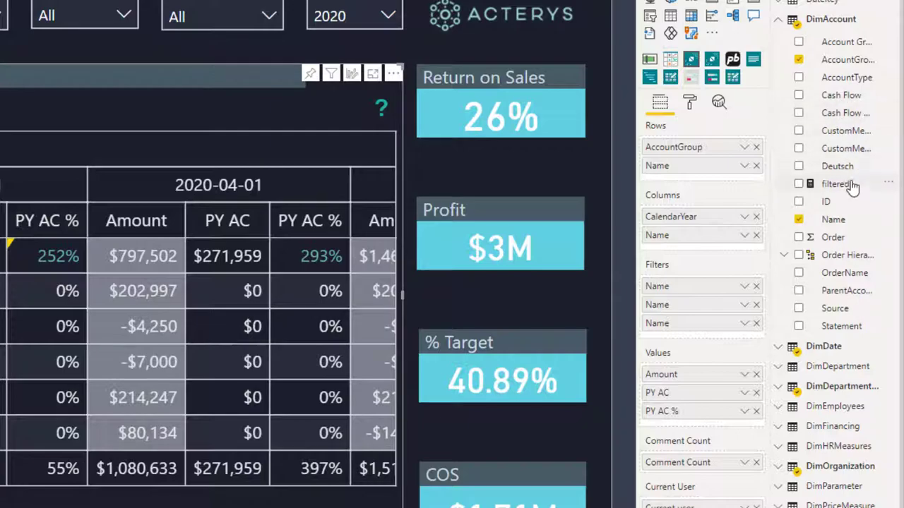
drag(846, 167, 746, 150)
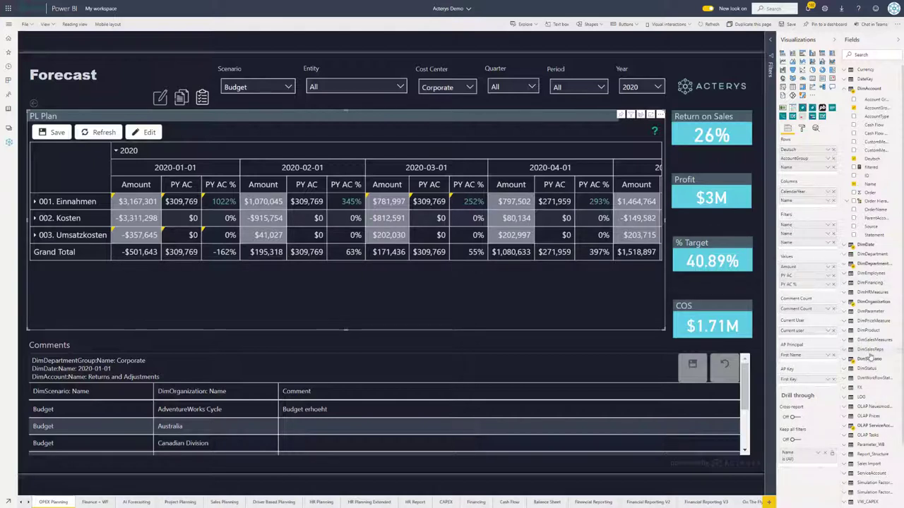
Expand and collapse the write-back table's fields, then reach the Driver Based Planning page.
scroll(874, 358, down, 2)
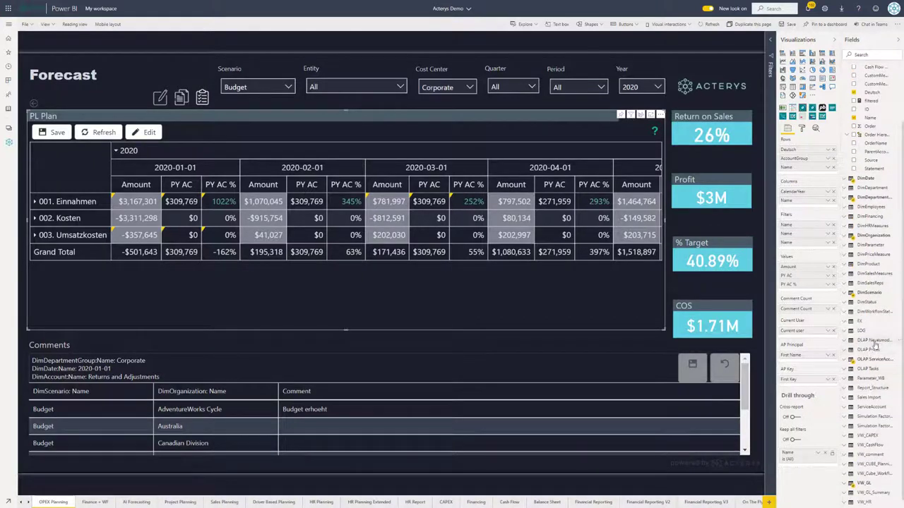
click(845, 342)
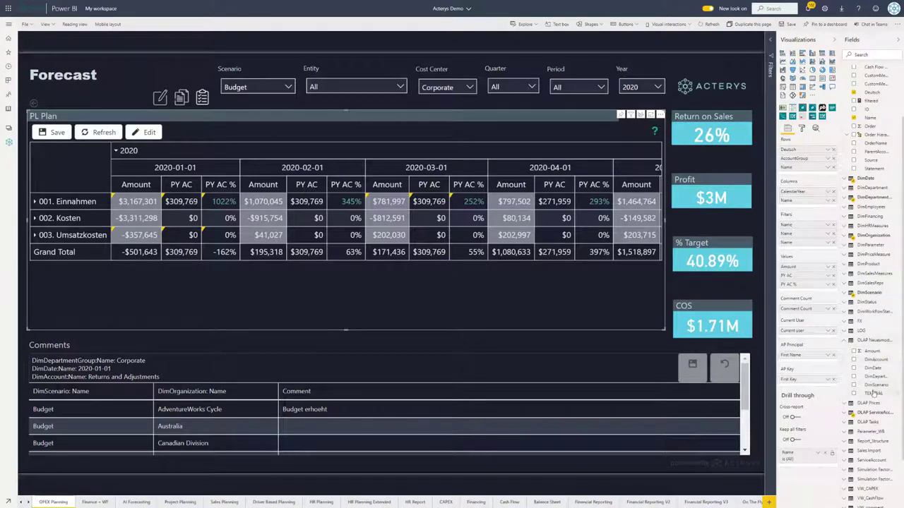
click(847, 343)
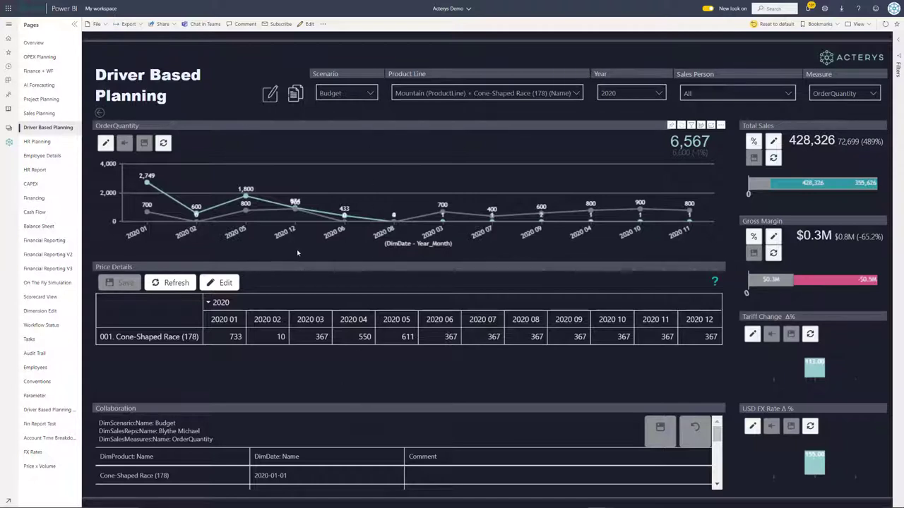
Drag Cone-Shaped Race order quantity to 2,200 for 2020 05 and 1,200 for 2020 06, then save.
click(246, 191)
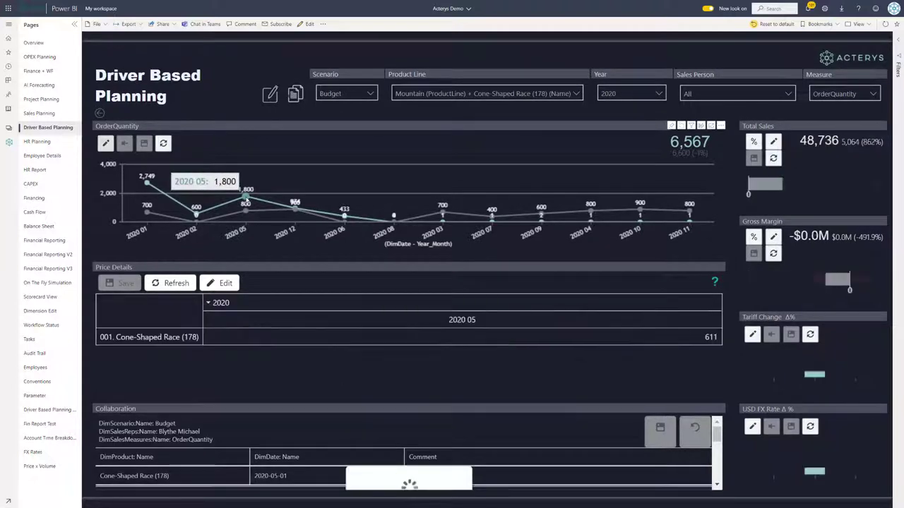
click(415, 171)
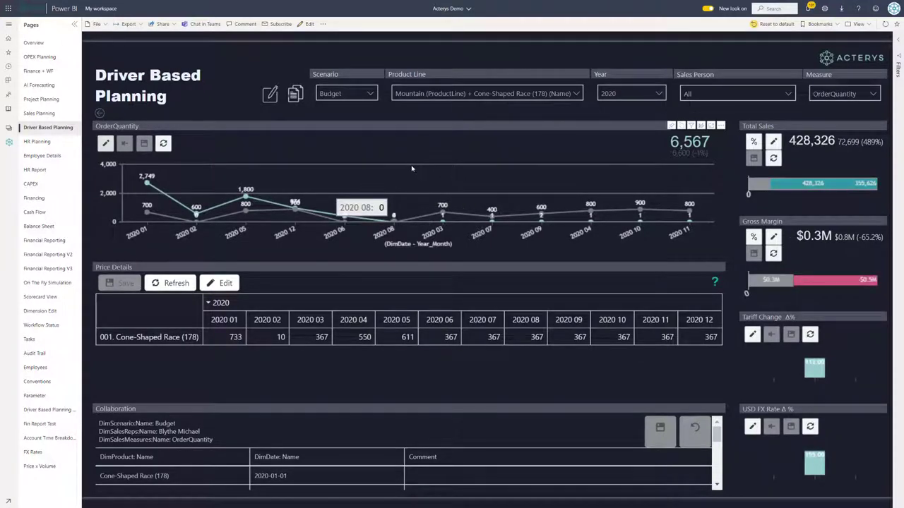
click(105, 143)
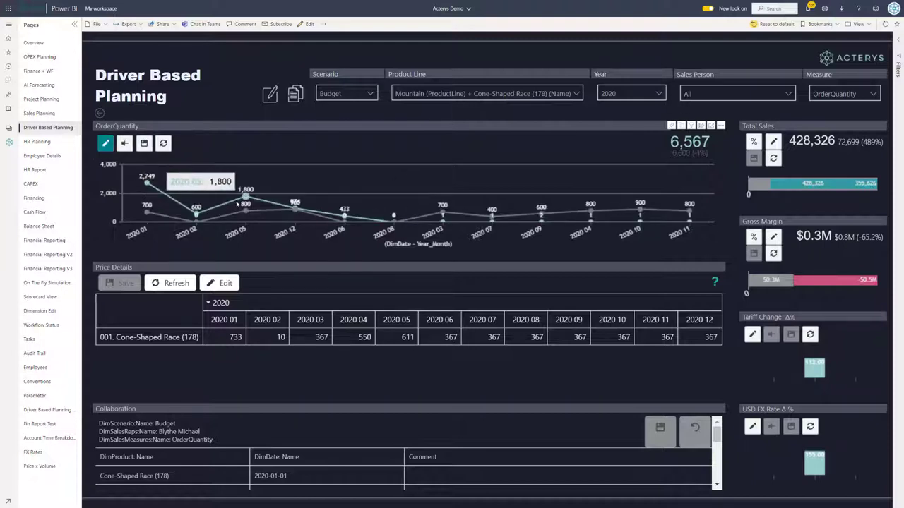
drag(245, 197, 245, 189)
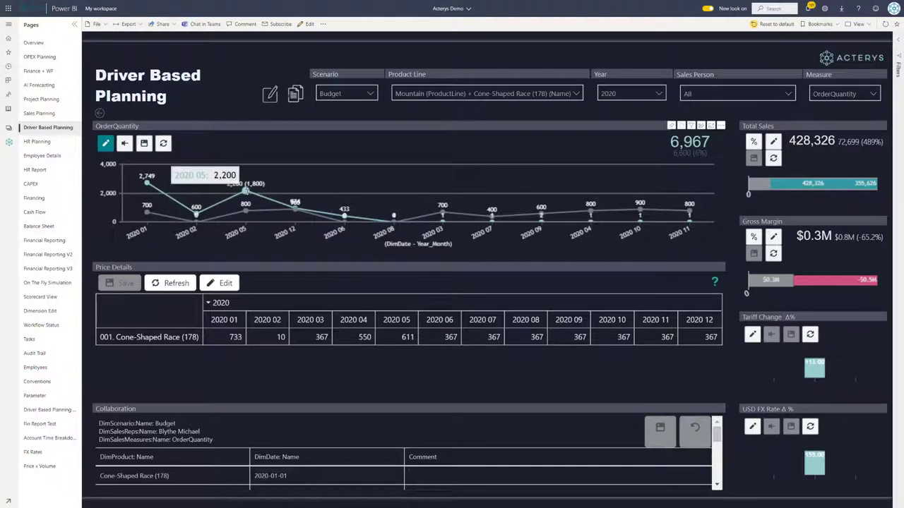
drag(344, 214, 344, 204)
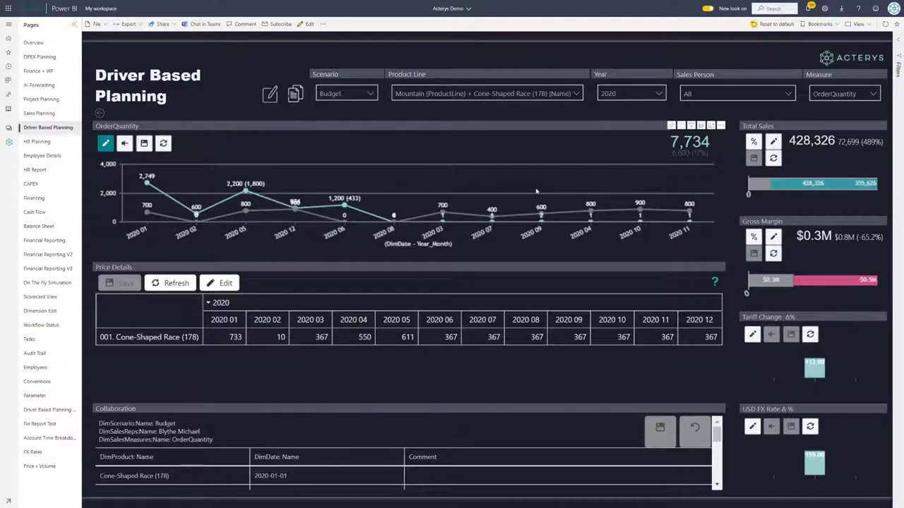
click(144, 143)
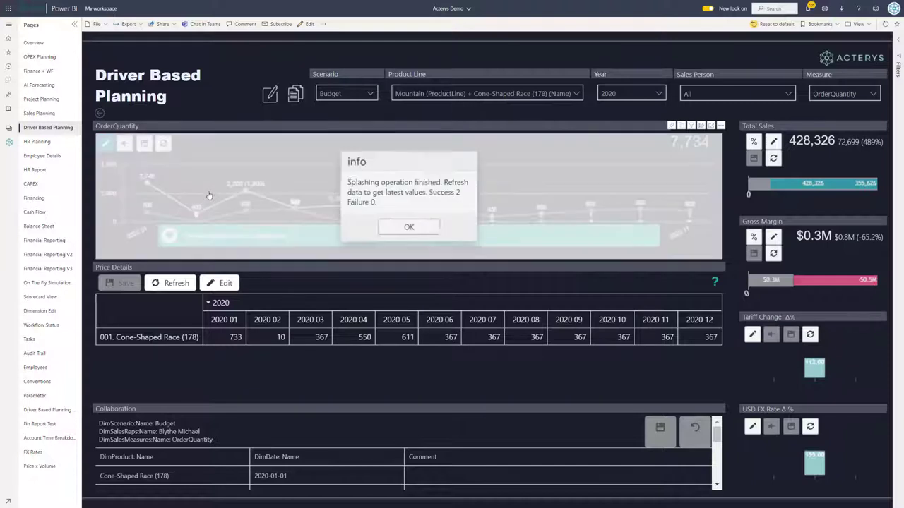
click(414, 228)
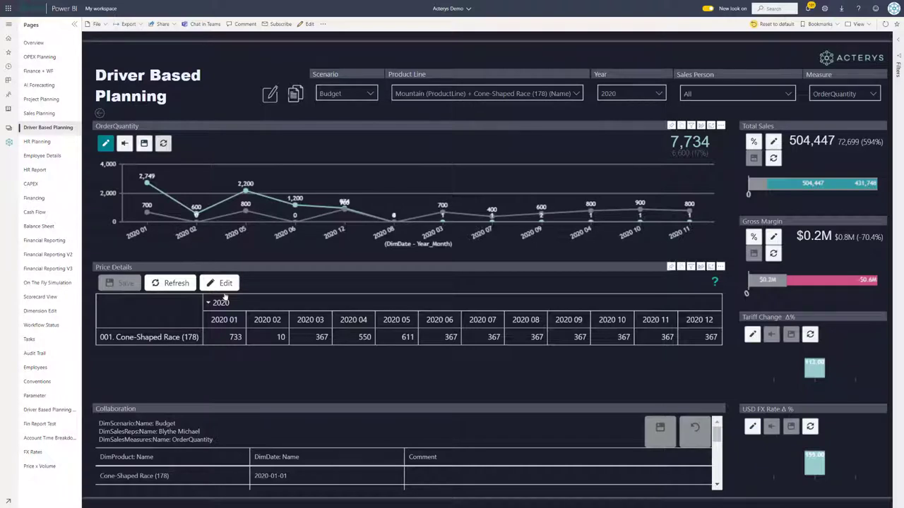
Change the Cone-Shaped Race 2020 04 price from 550 to 600, save it, and refresh.
click(226, 283)
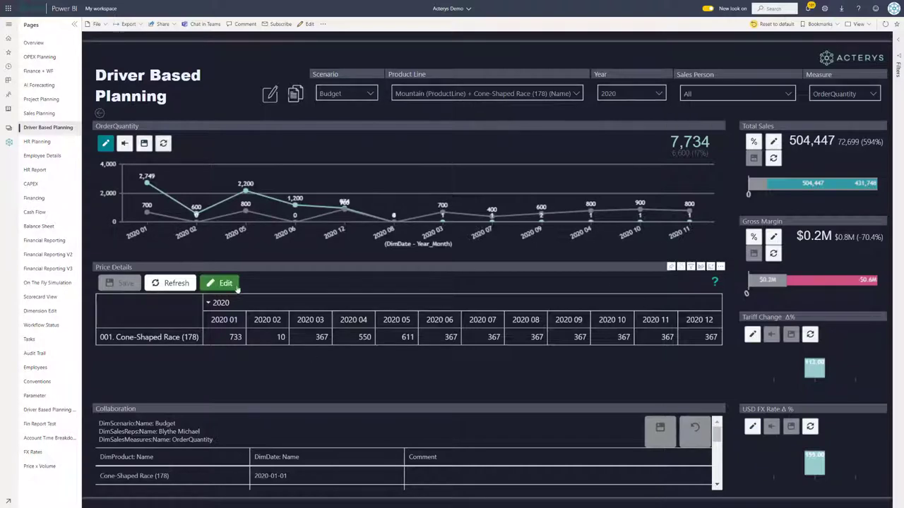
click(361, 337)
text(600)
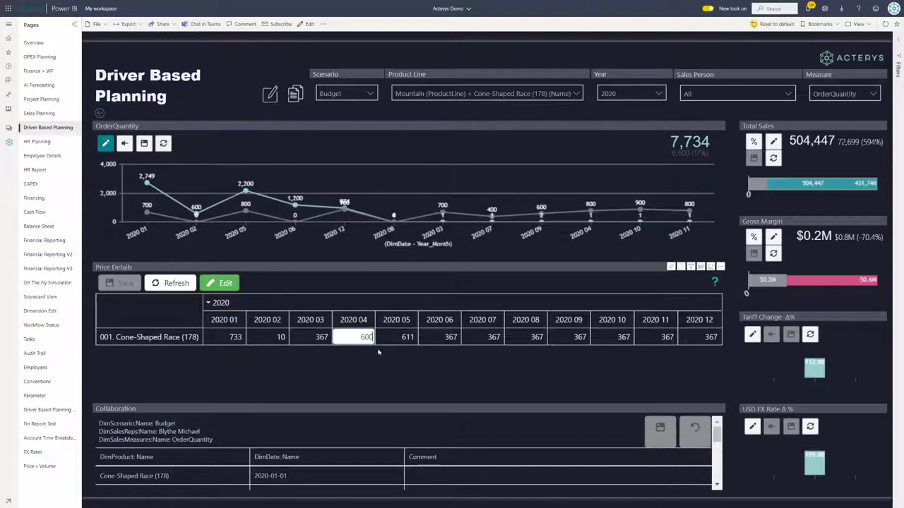
key(Return)
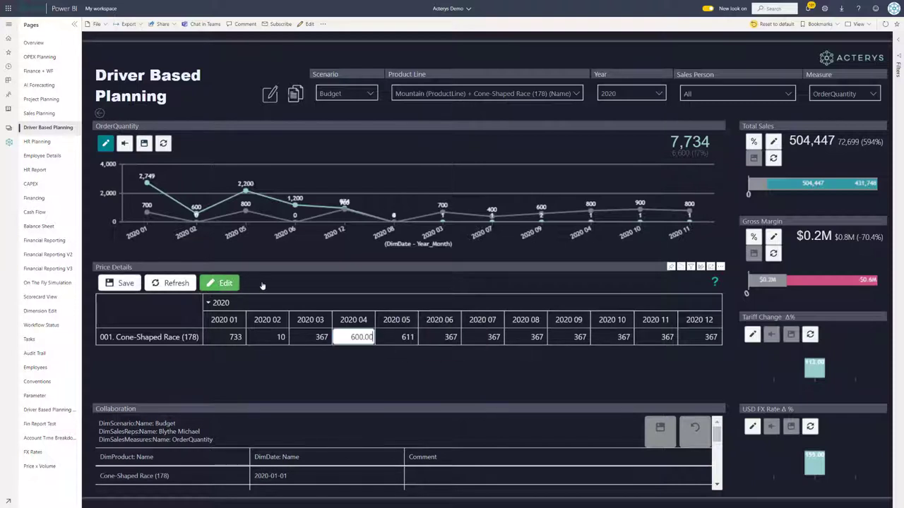
click(173, 283)
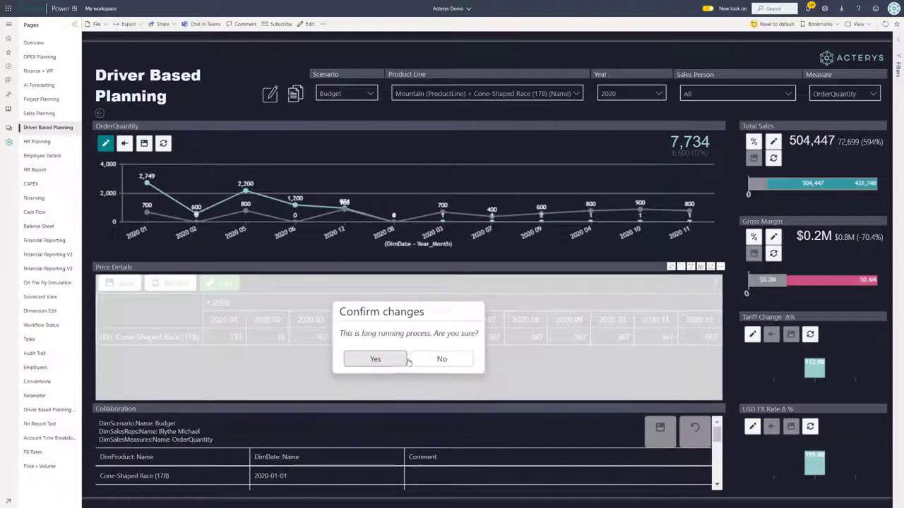
click(394, 361)
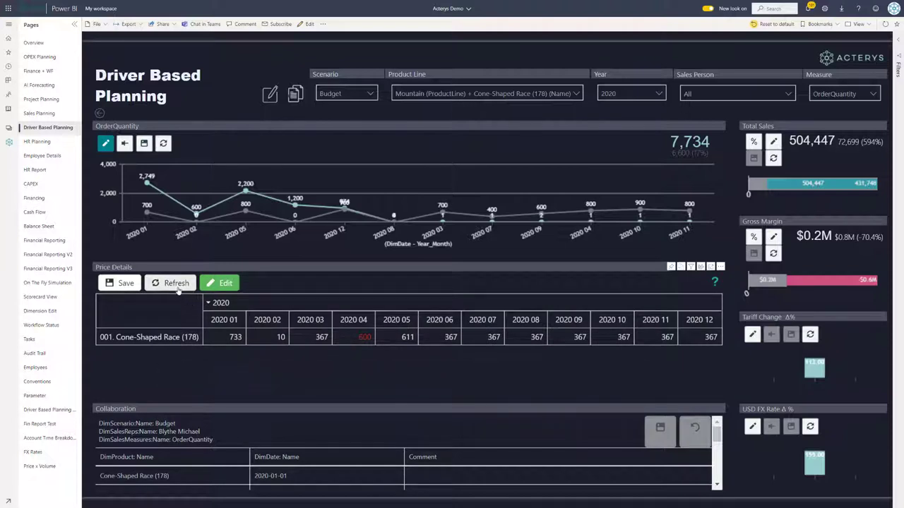
click(178, 286)
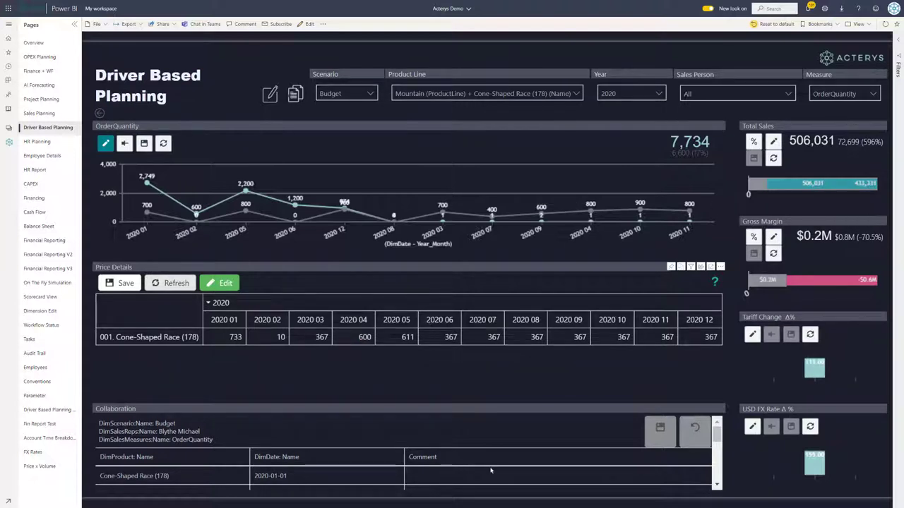
Add 'Neue Annahmen' comment to Cone-Shaped Race 2020-01-01, keeping the Scenario slicer on Budget.
click(459, 481)
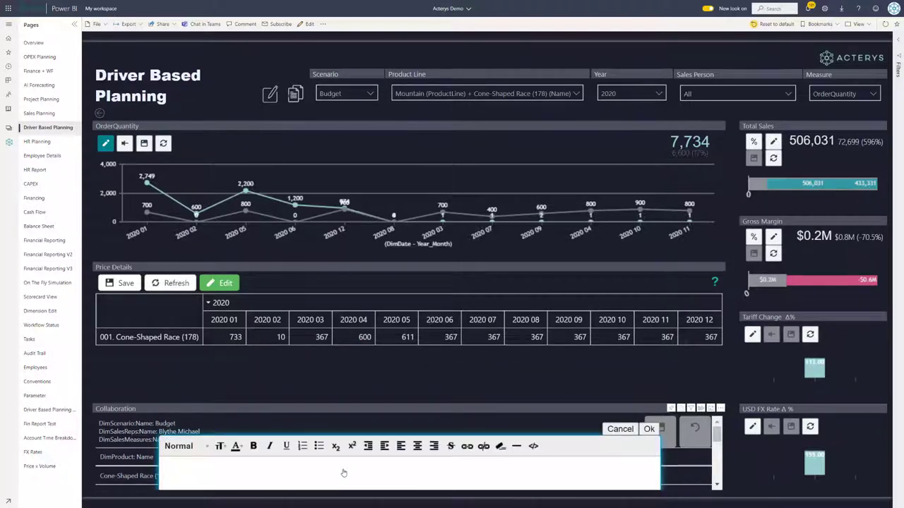
text(Neue Annahmen)
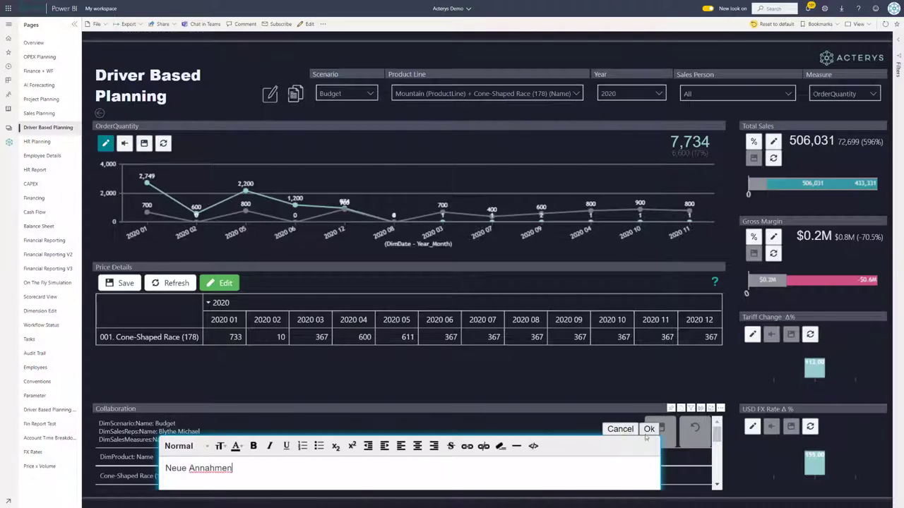
click(648, 430)
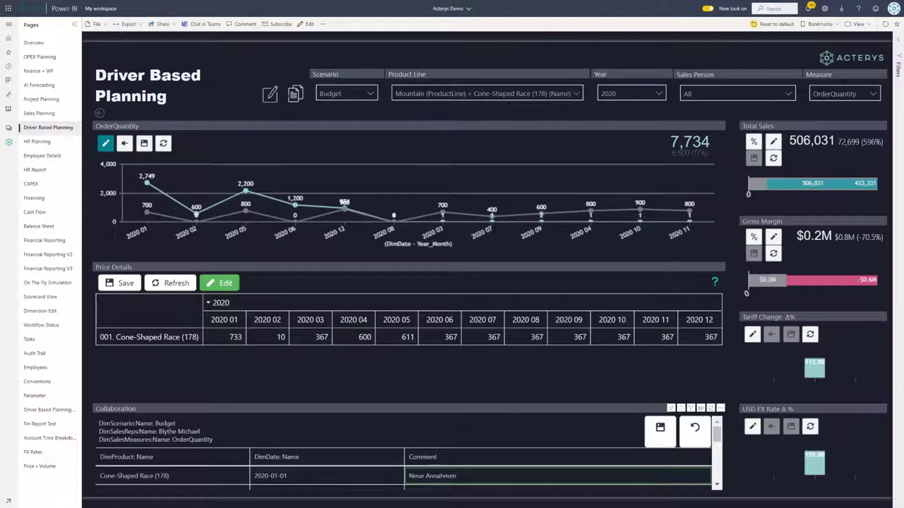
click(368, 98)
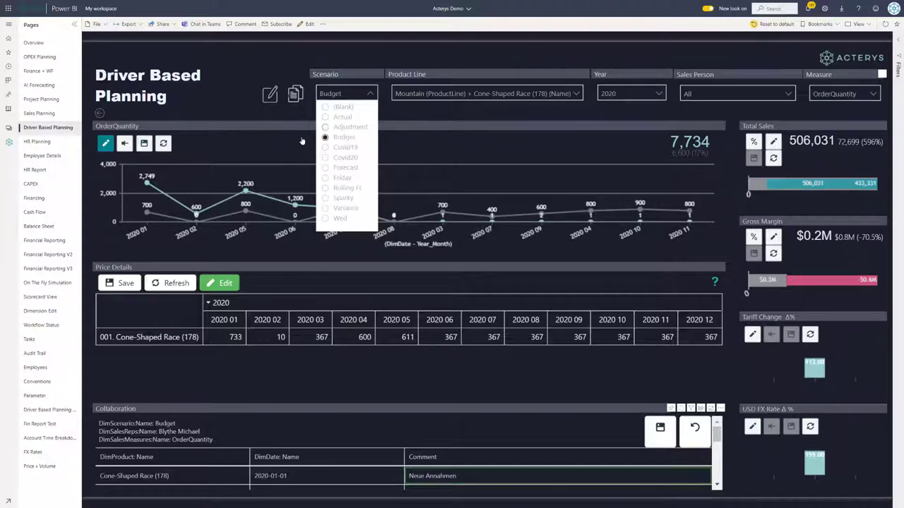
click(409, 118)
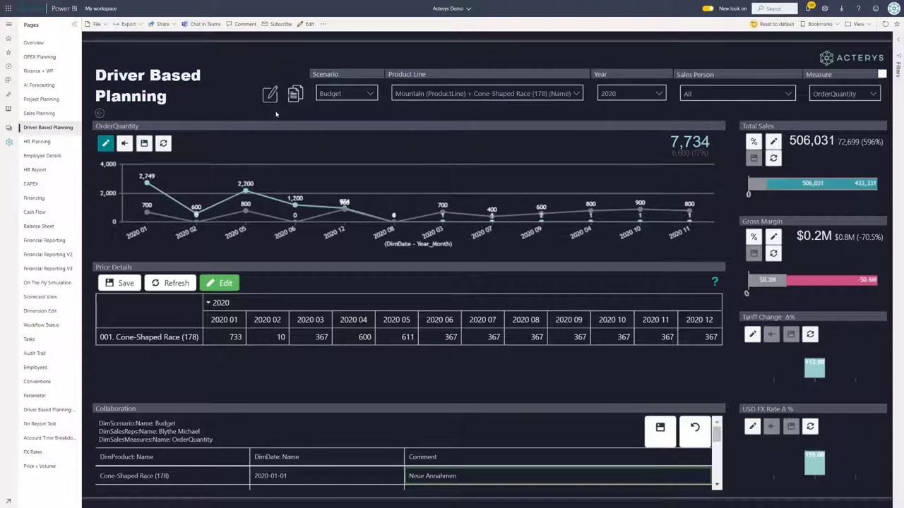
Open the Employee Details page and adjust the employee table view.
click(42, 155)
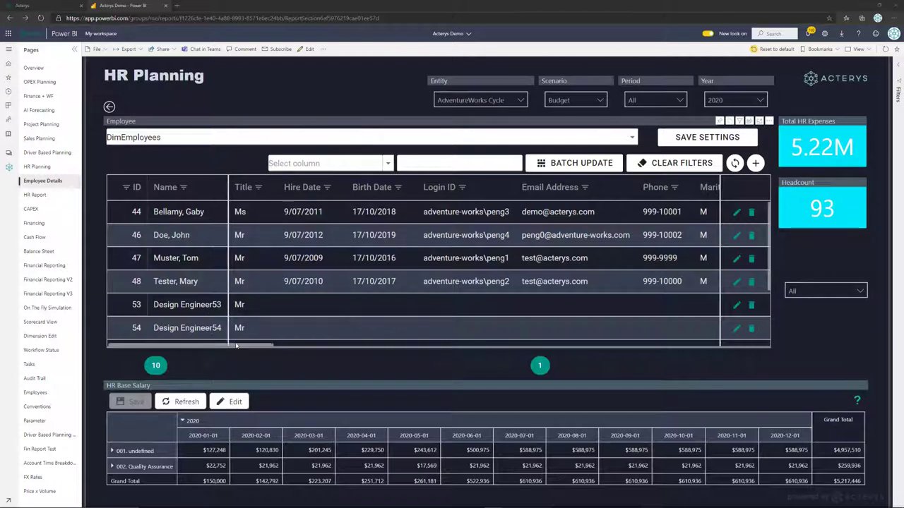
drag(237, 347, 749, 351)
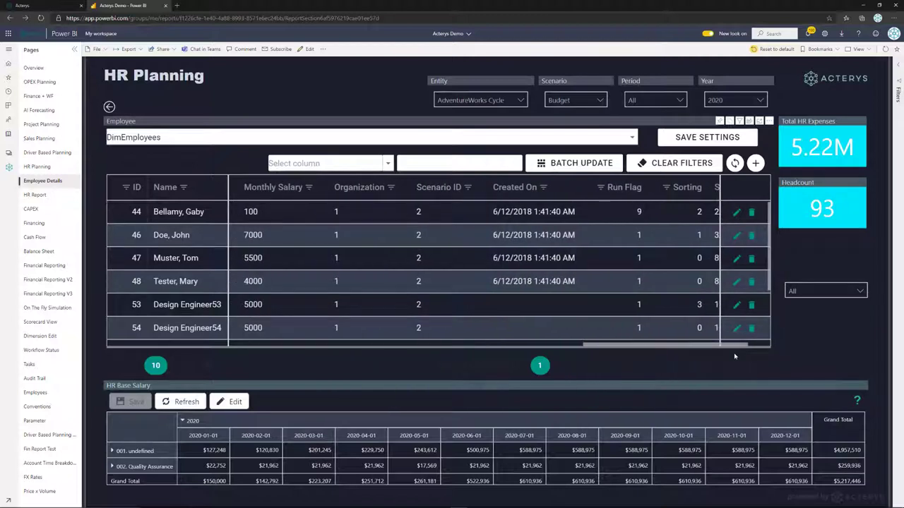
drag(644, 346, 718, 349)
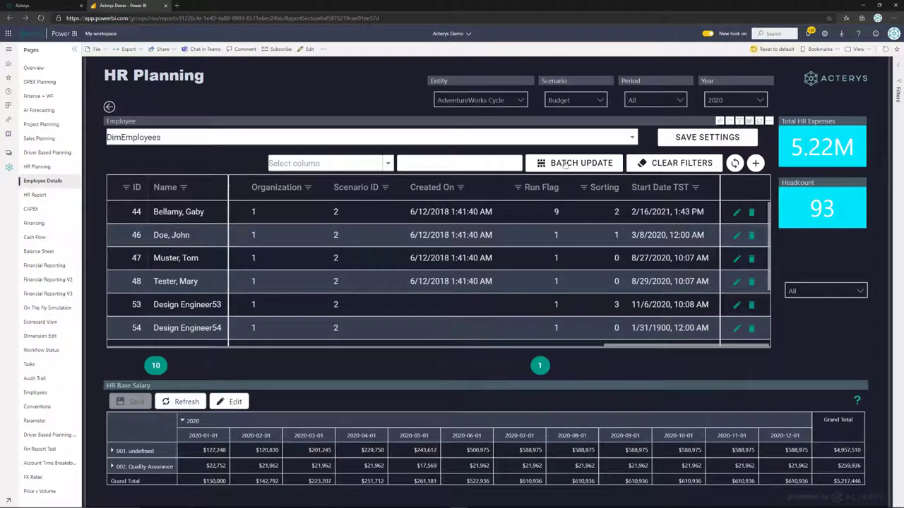
Add employee 'Acterys Test' with an October 6, 2020 start date.
click(755, 164)
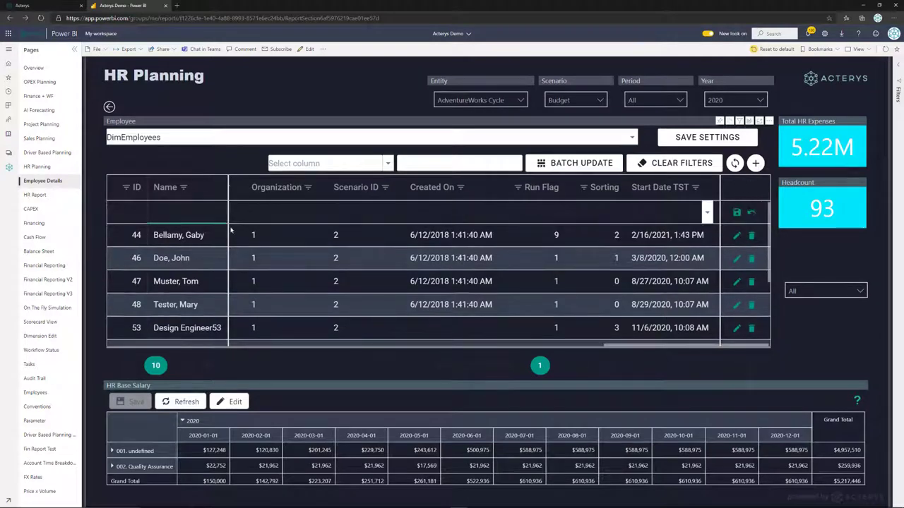
text(Acterys Te)
text(st)
click(706, 214)
click(465, 298)
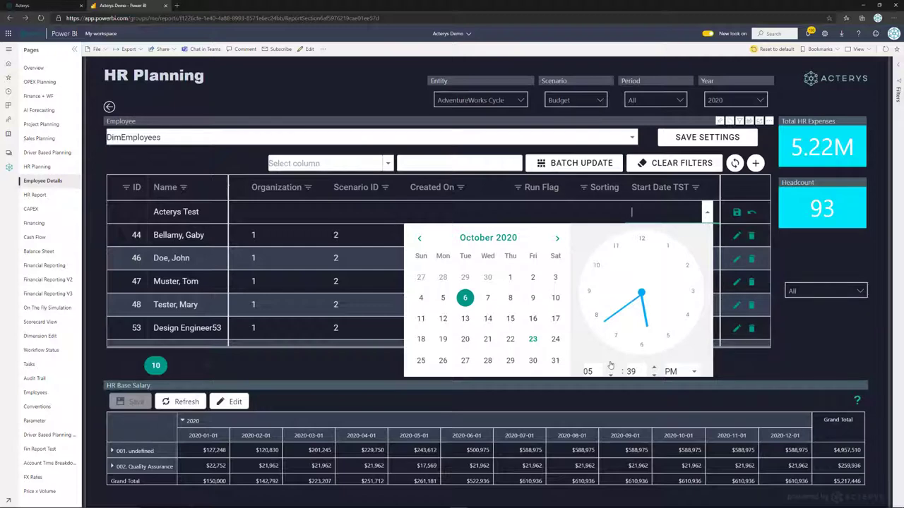
key(Return)
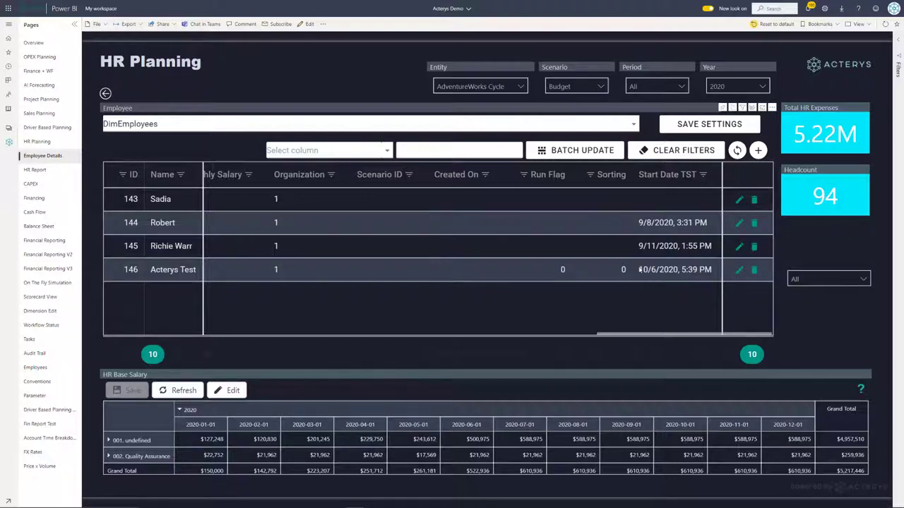
Raise the Quality Assurance employee's 2020 base salary from $86,645 to $120,000.
click(180, 410)
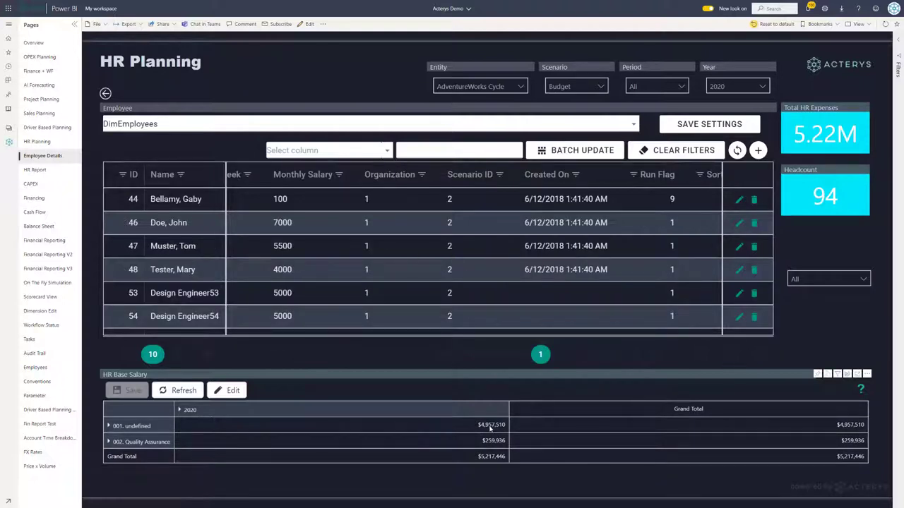
click(229, 391)
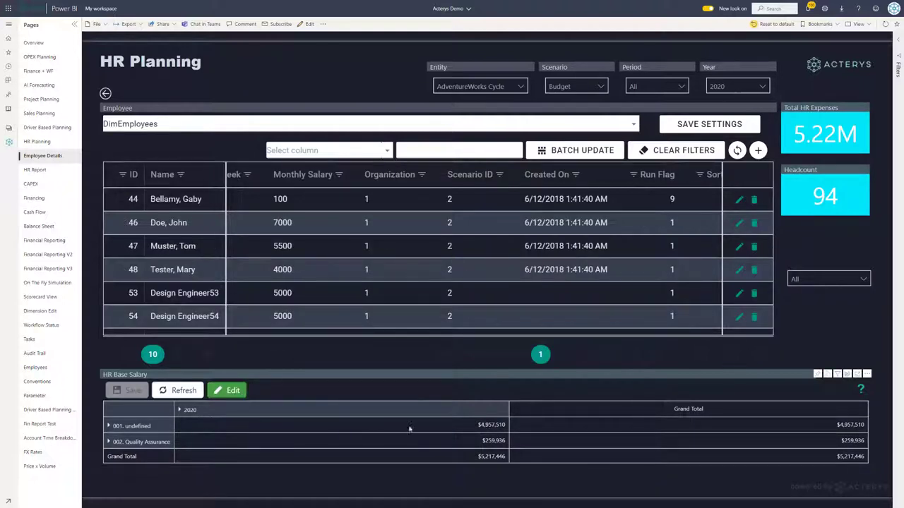
click(494, 442)
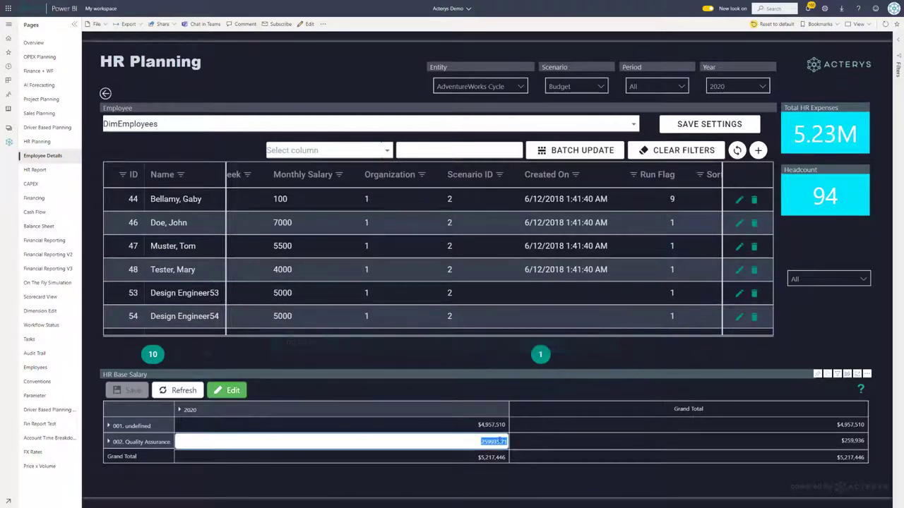
click(108, 442)
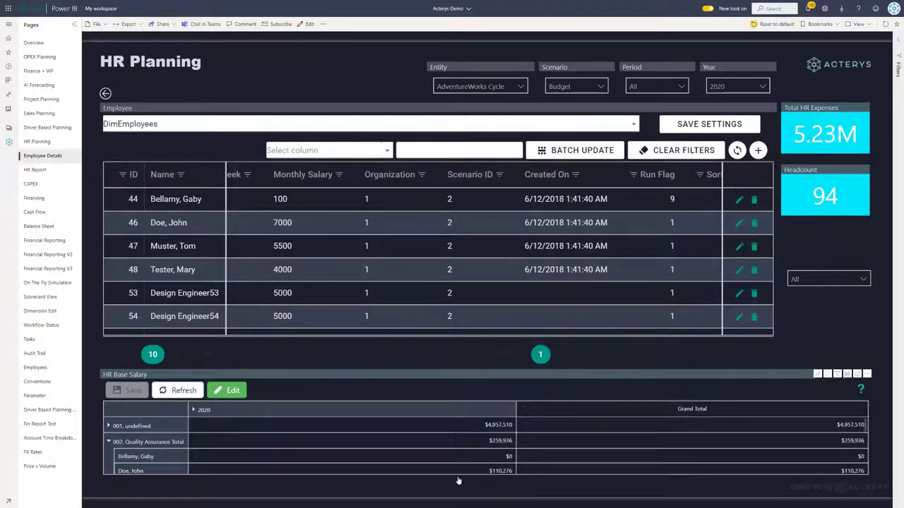
scroll(479, 459, down, 3)
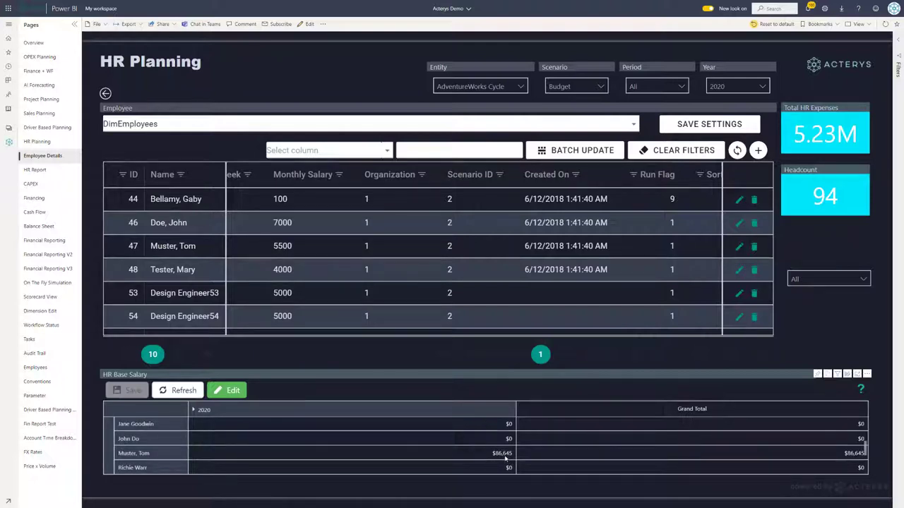
double_click(505, 458)
text(120000)
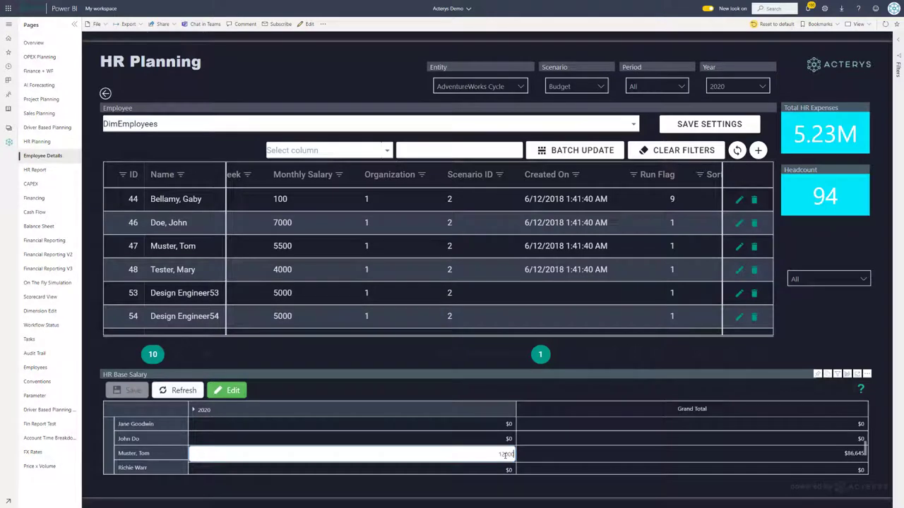
key(Return)
Set that employee's June 2020 salary to $15,000, save, and refresh the matrix.
double_click(501, 459)
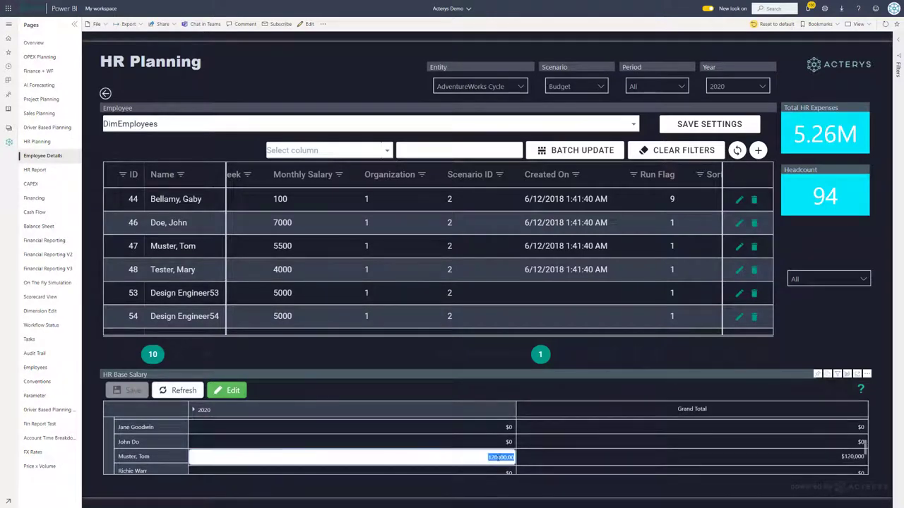
click(194, 410)
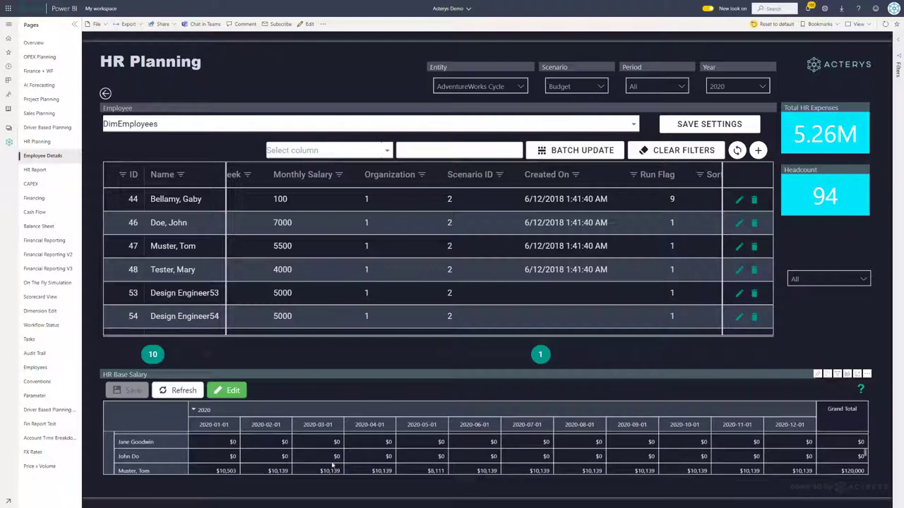
double_click(487, 473)
key(BackSpace)
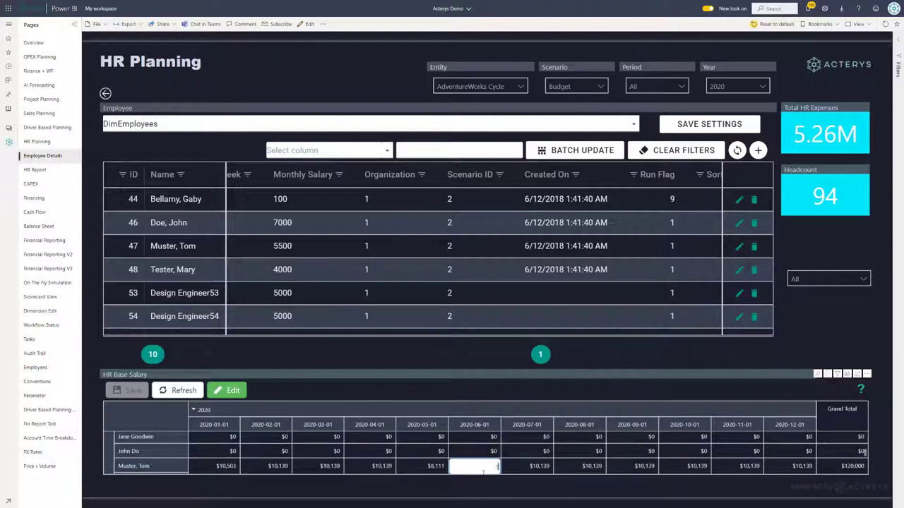
text(15000)
key(Return)
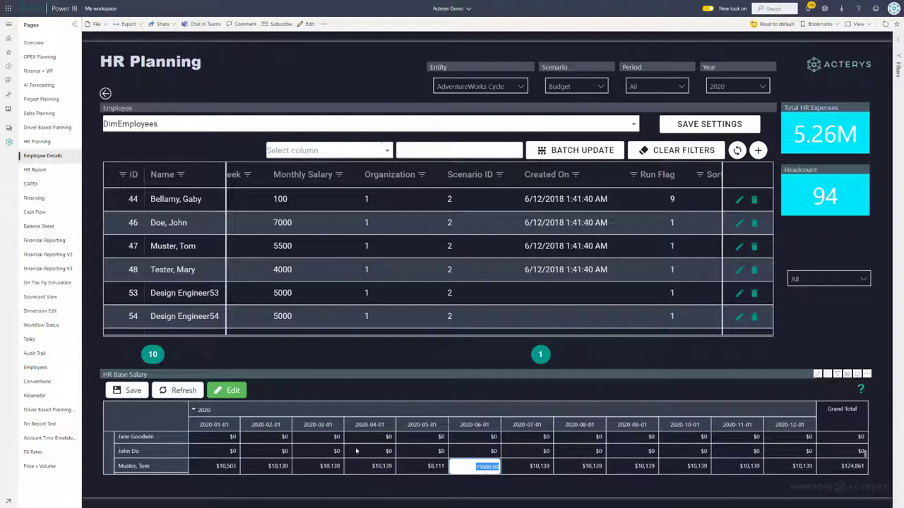
click(127, 391)
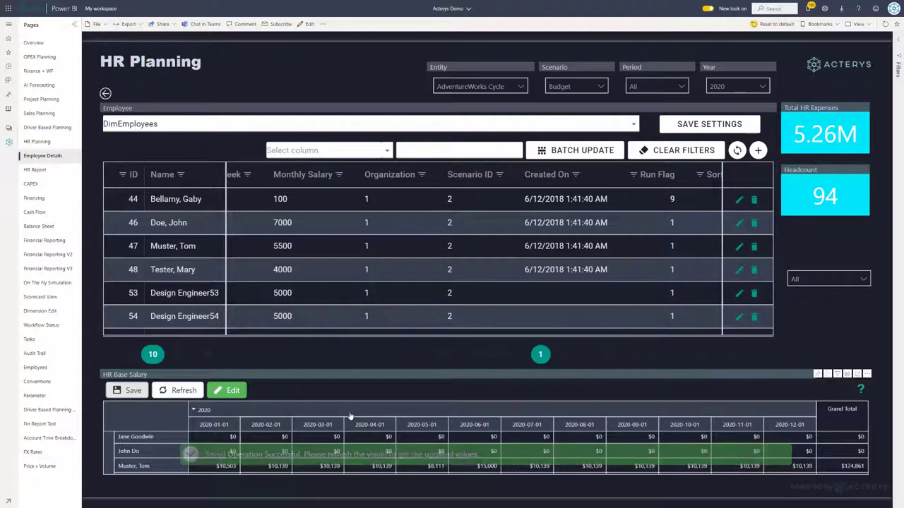
click(177, 390)
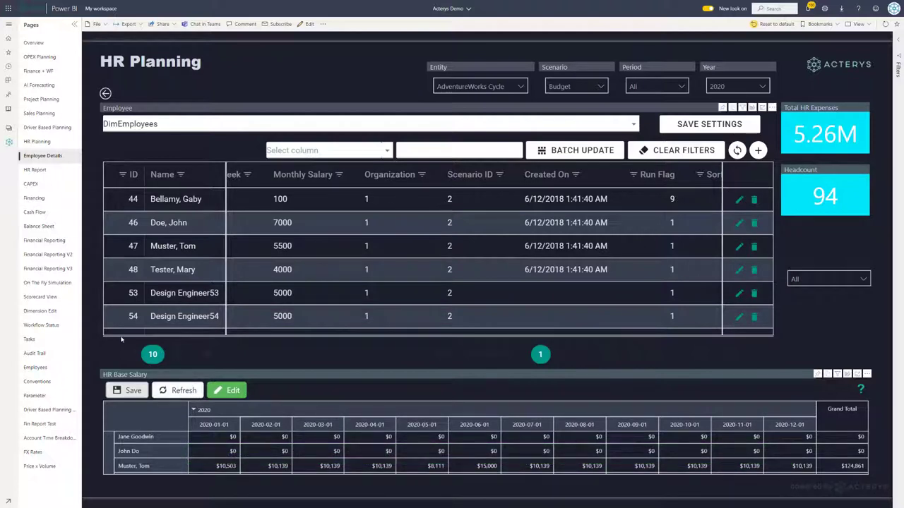
Open the Audit Trail page and check the component filter list without changing it.
click(32, 353)
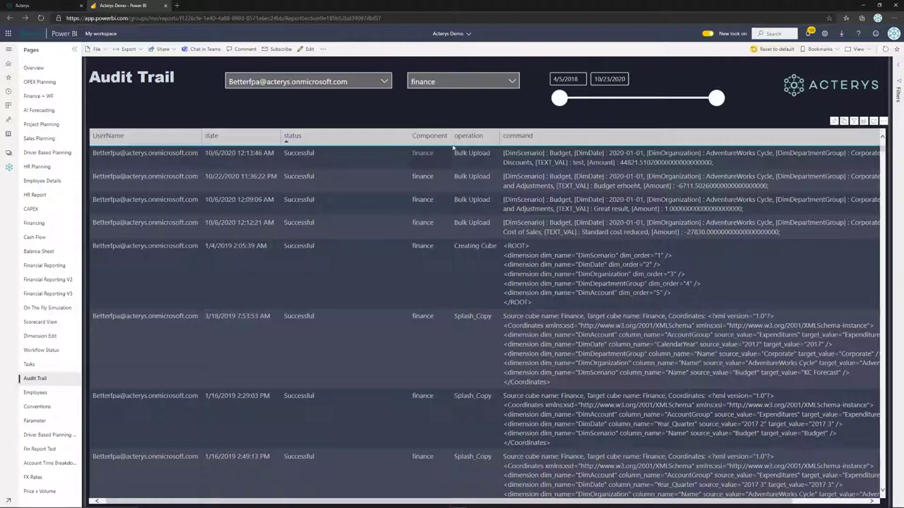
click(487, 82)
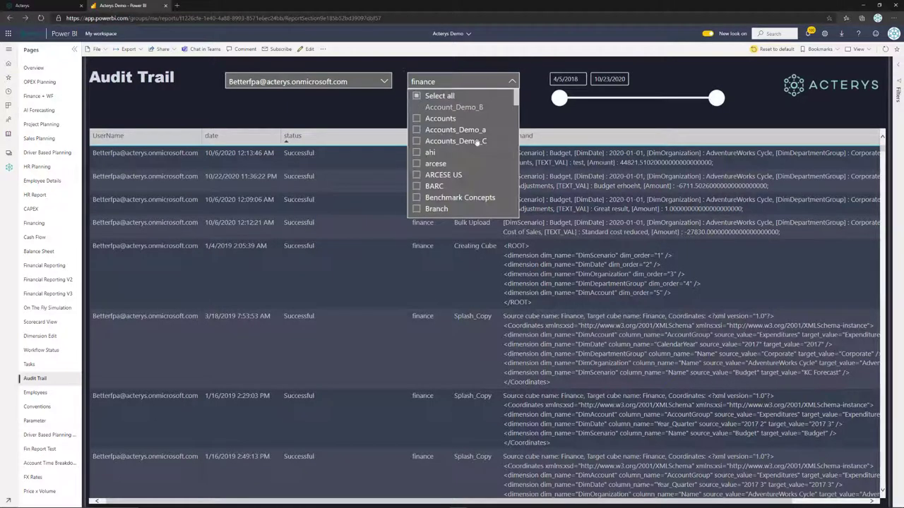
click(535, 114)
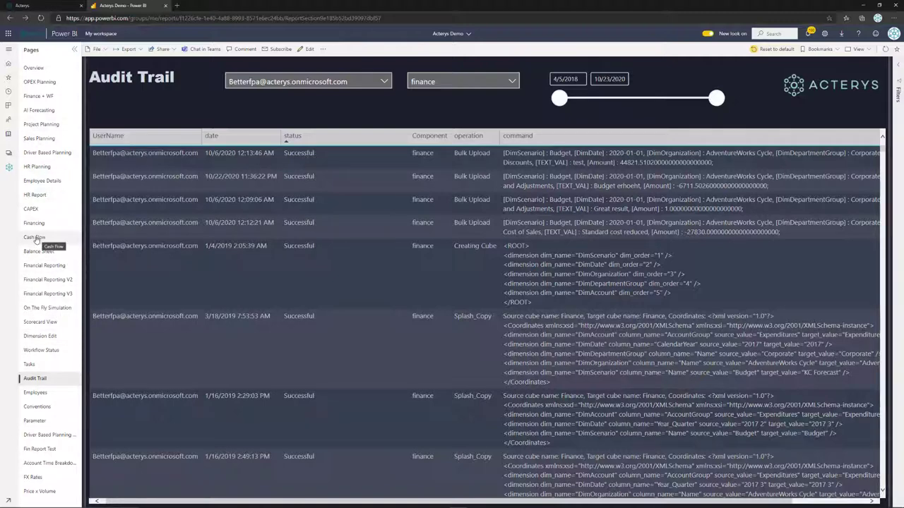
Switch to the Cash Flow page and inspect its line chart.
click(35, 240)
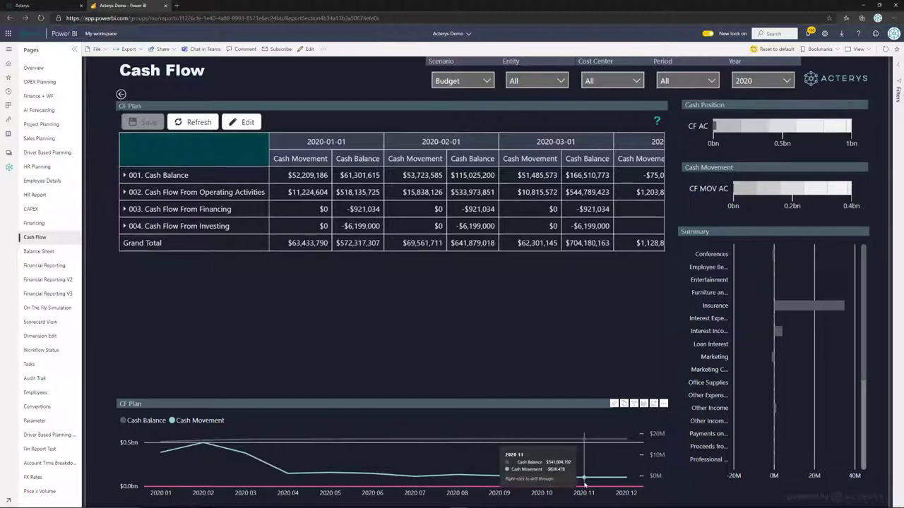
mouse_move(485, 455)
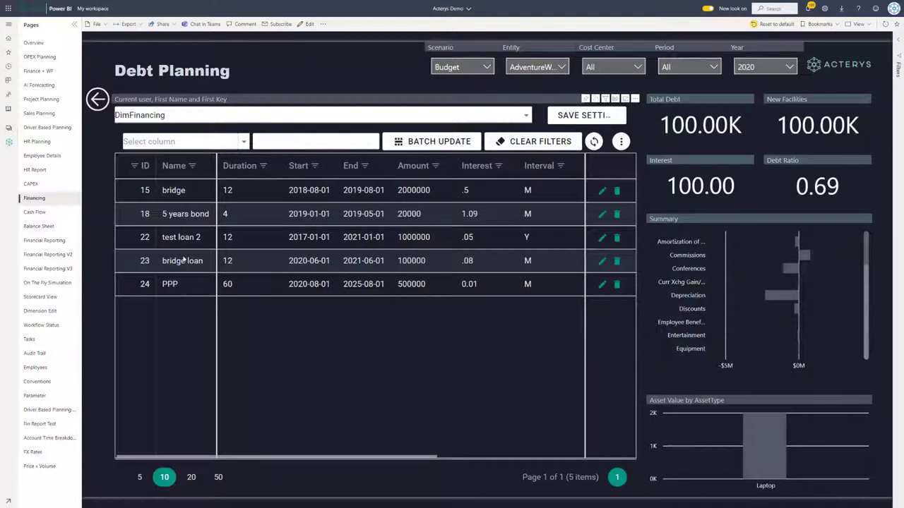
Dismiss the table actions menu without adding a row, then edit the bridge loan row.
click(620, 142)
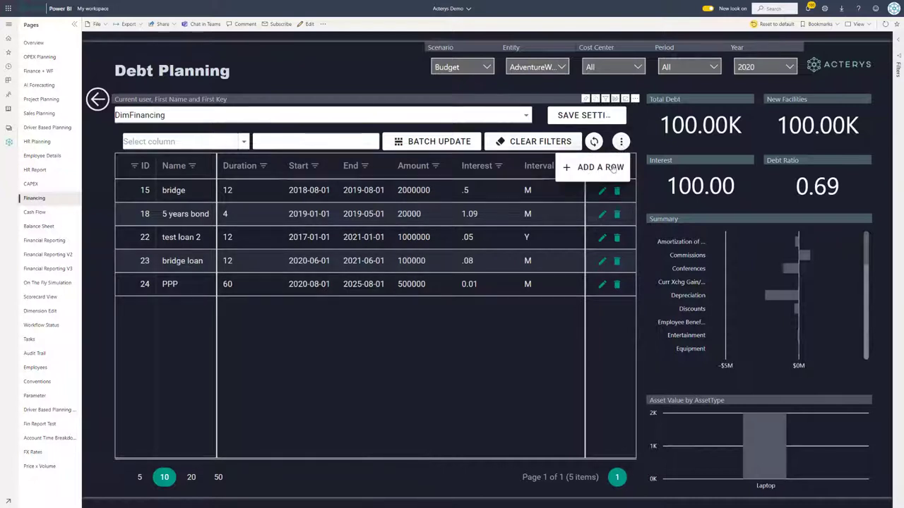
click(621, 144)
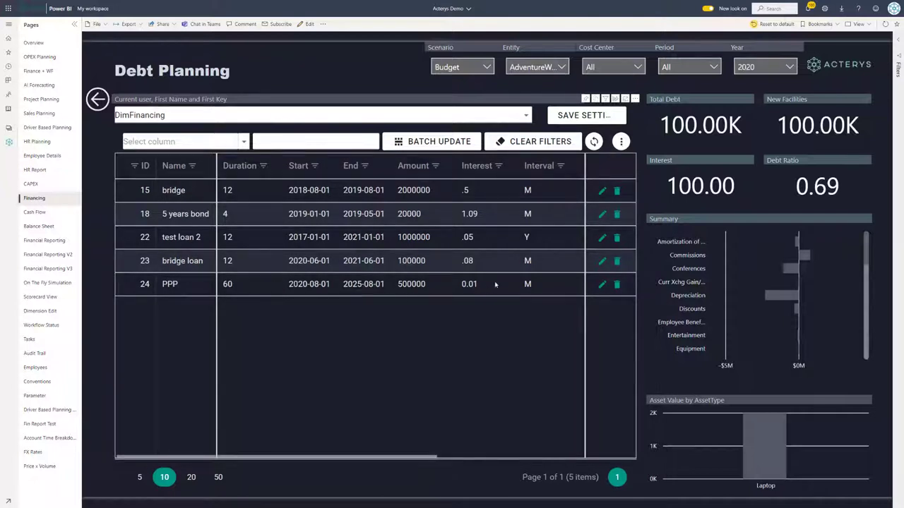
click(601, 262)
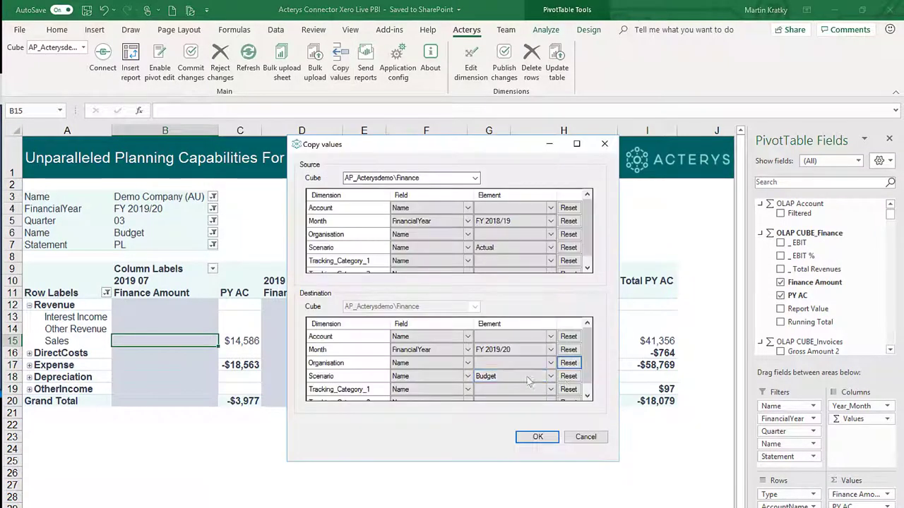
Confirm the Actual-to-Budget copy, then enter 12,000 in B14 and 10% in B15.
click(531, 437)
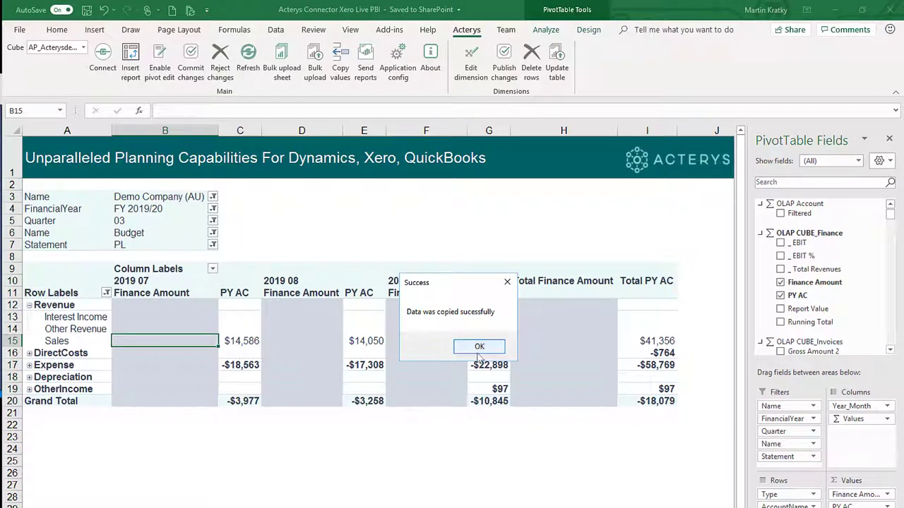
click(469, 348)
click(192, 331)
text(12,000)
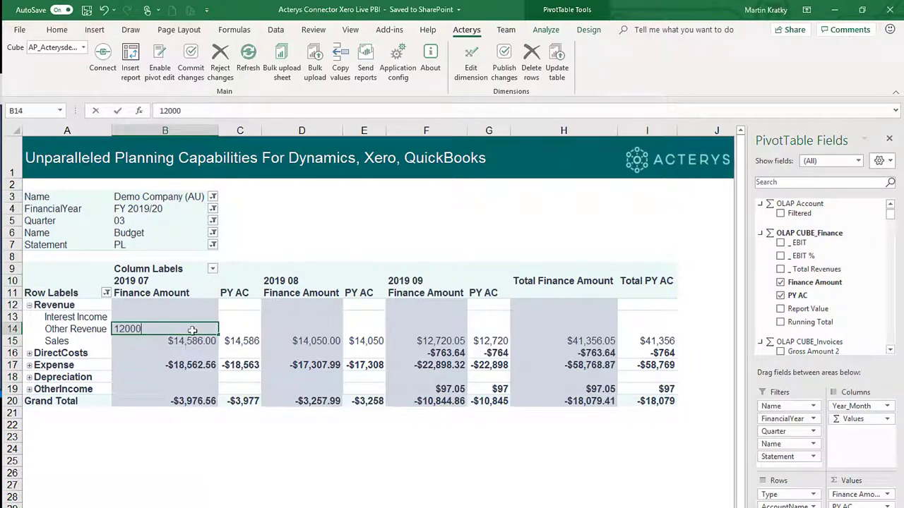
key(Return)
text(10%)
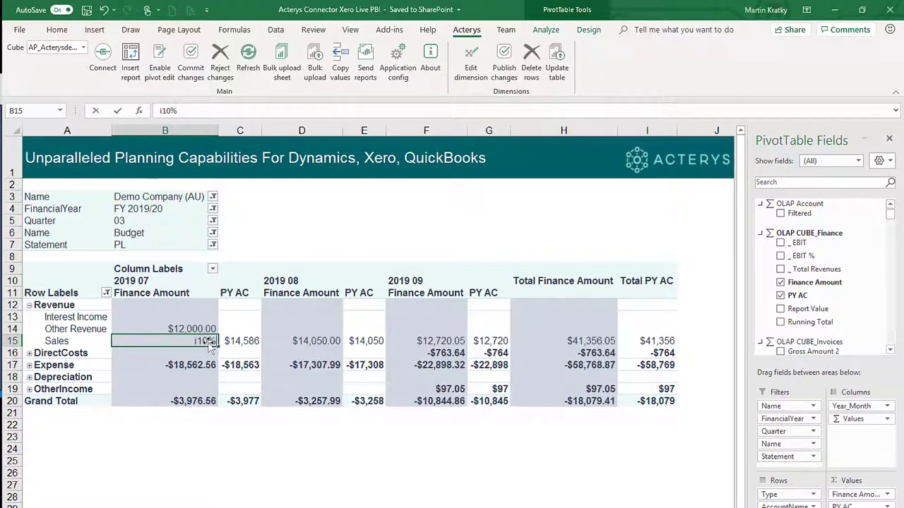
key(Return)
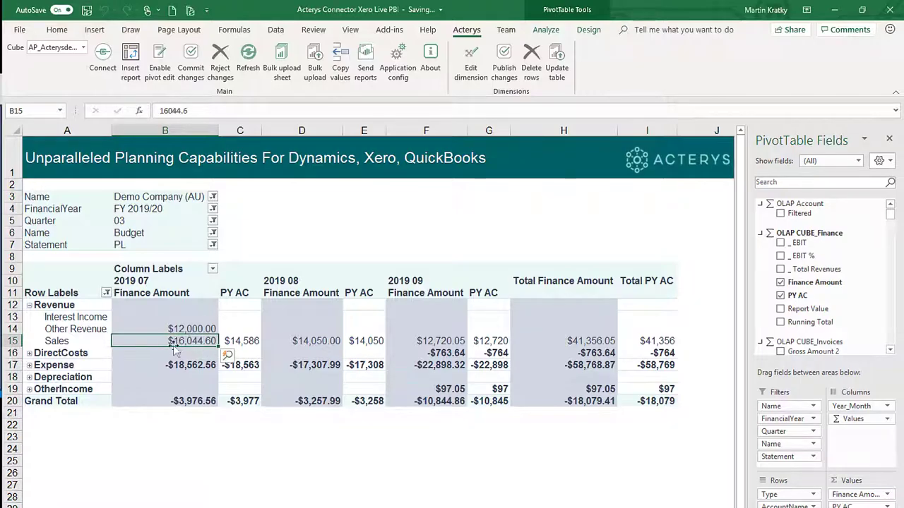